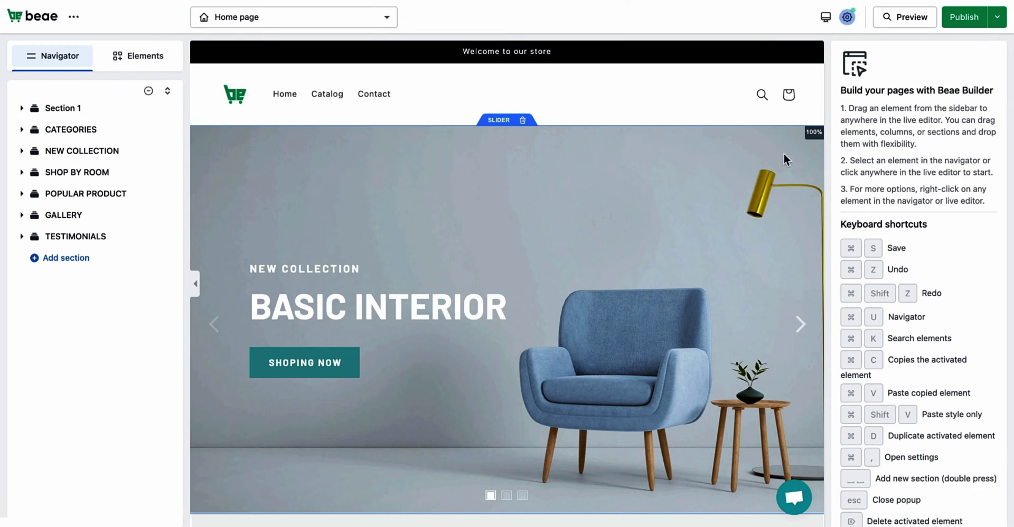
# - Preview the home page in the Tablet and Mobile layouts, and return it to the Desktop layout
pyautogui.click(826, 17)
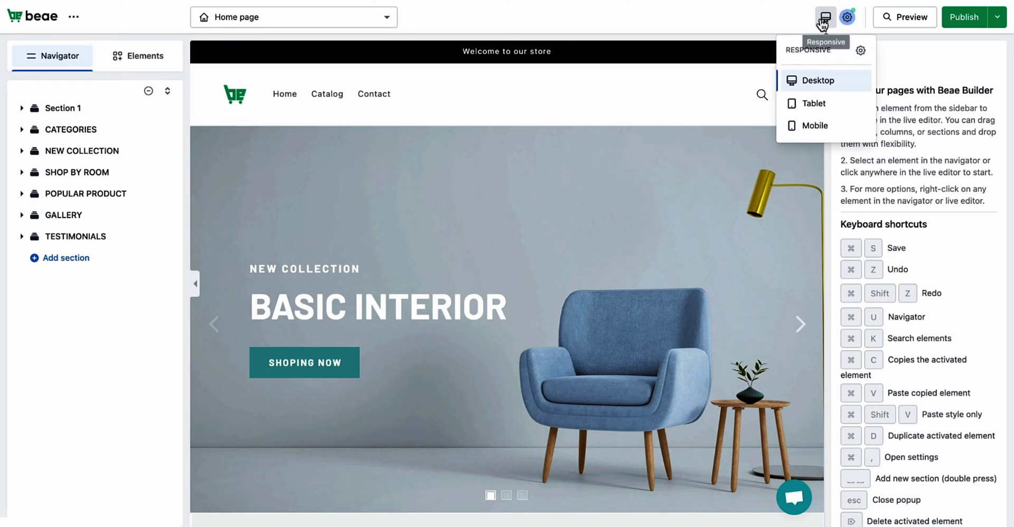
pyautogui.click(825, 105)
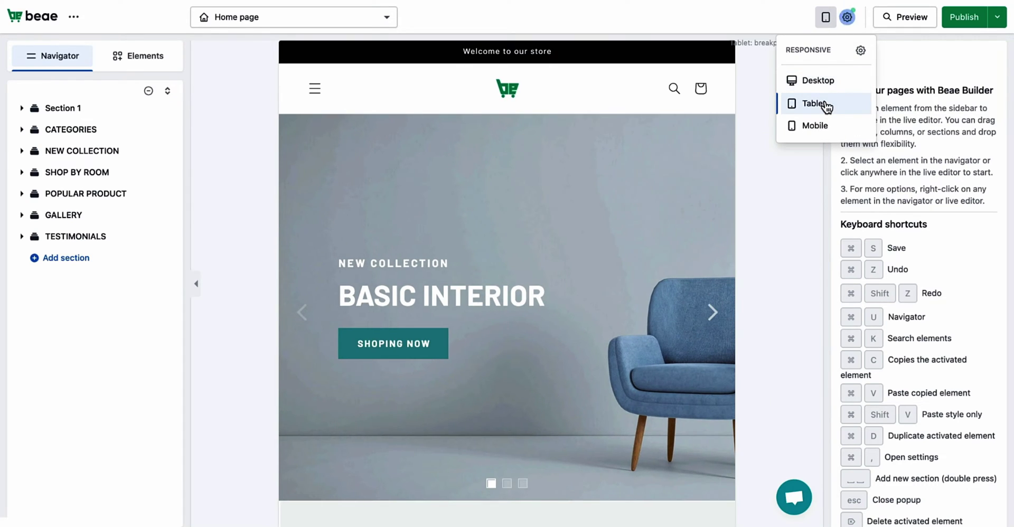
pyautogui.click(827, 129)
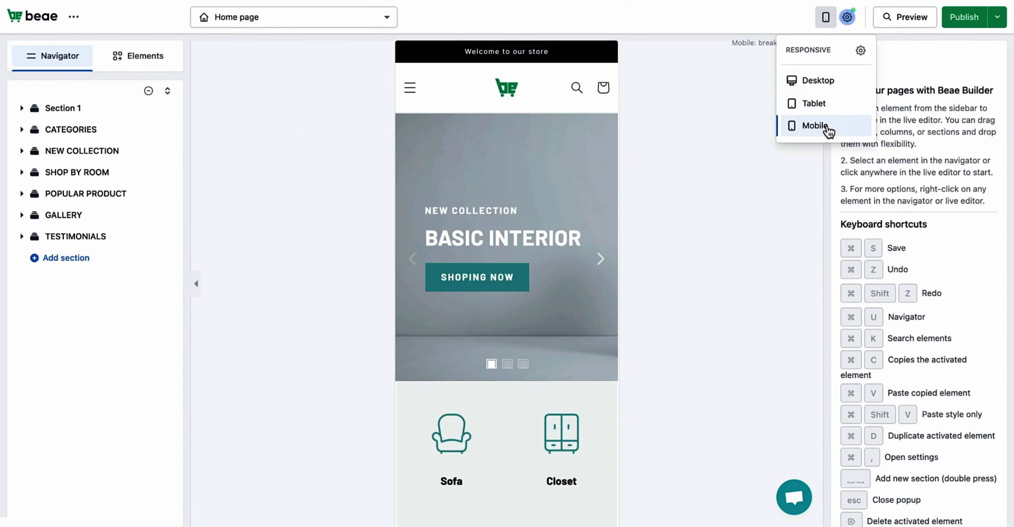
pyautogui.click(829, 88)
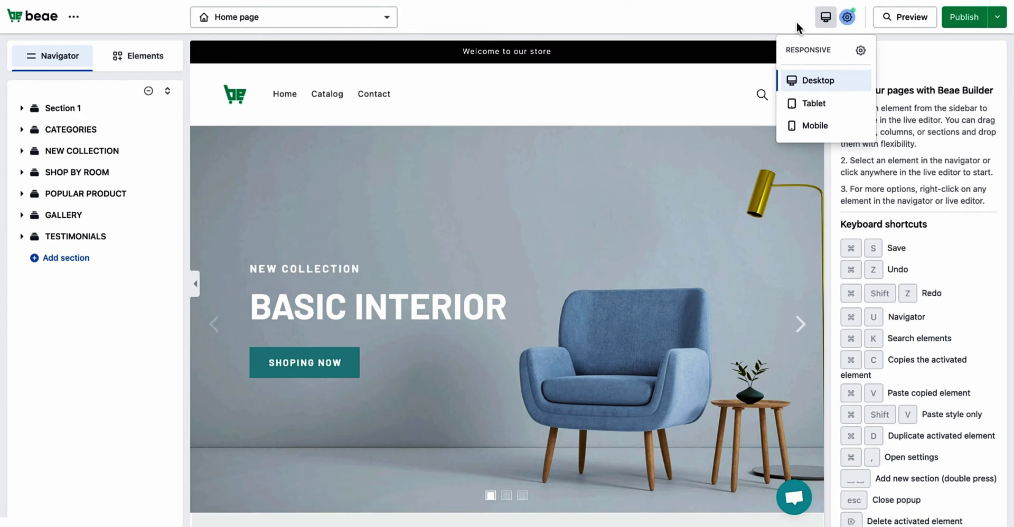
pyautogui.click(797, 23)
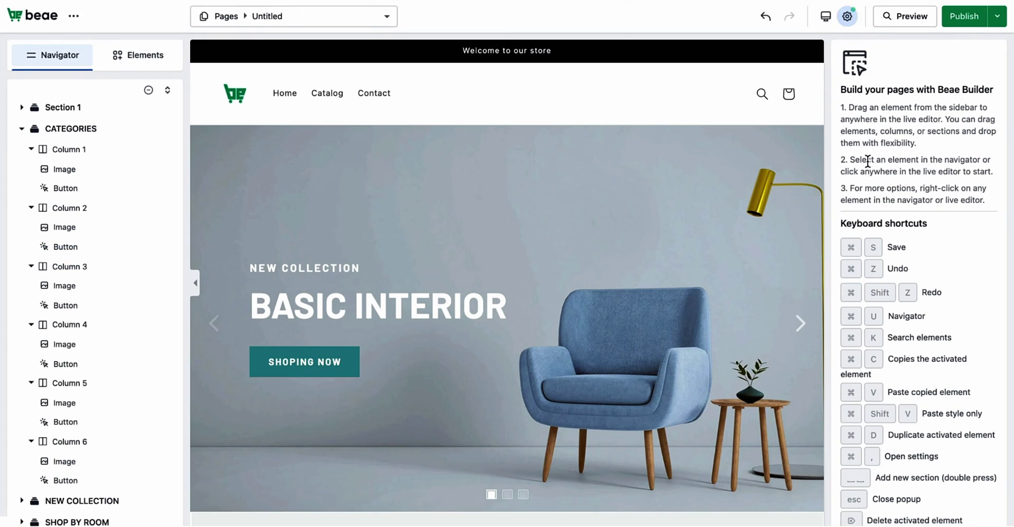
# - Check the Untitled page in the Tablet and Mobile layouts, and switch back to Desktop
pyautogui.click(826, 19)
pyautogui.click(815, 104)
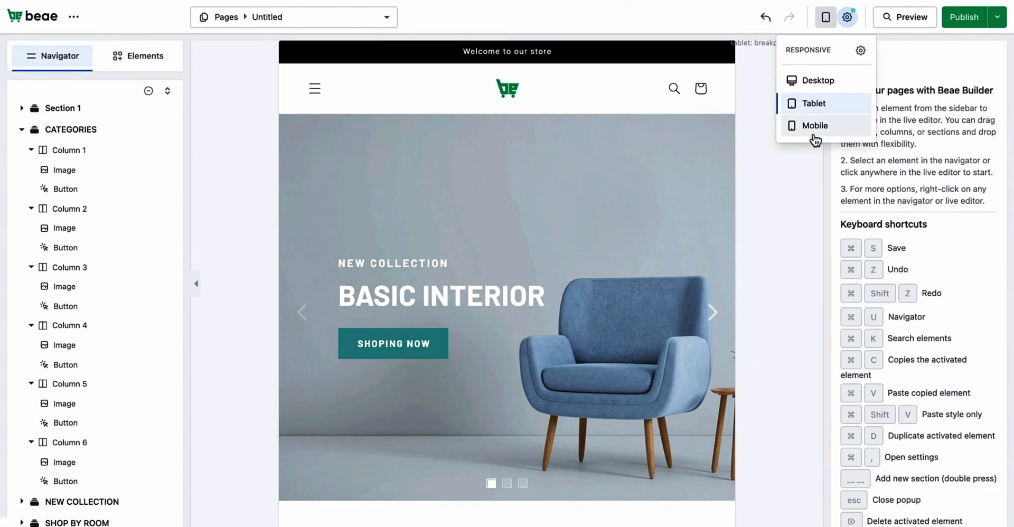
pyautogui.click(815, 133)
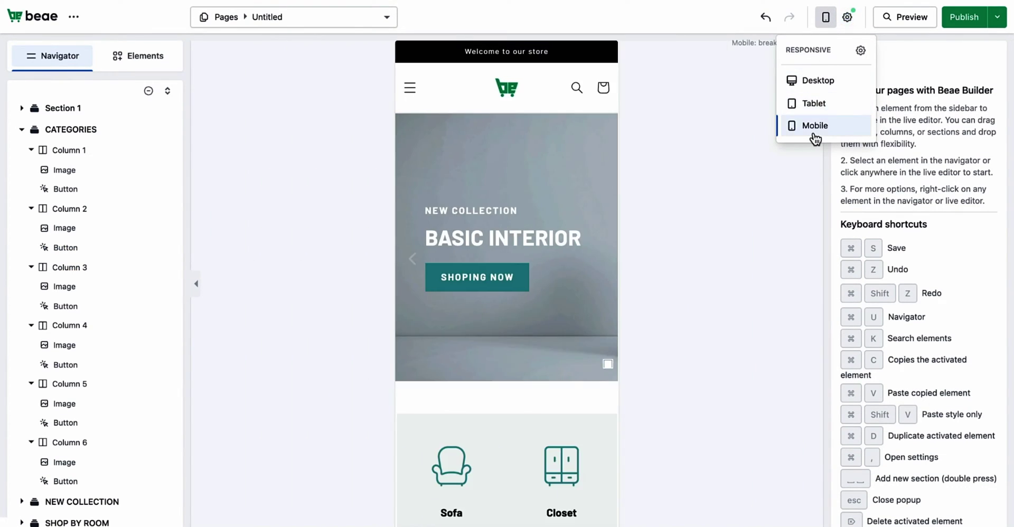
pyautogui.click(815, 213)
pyautogui.click(826, 19)
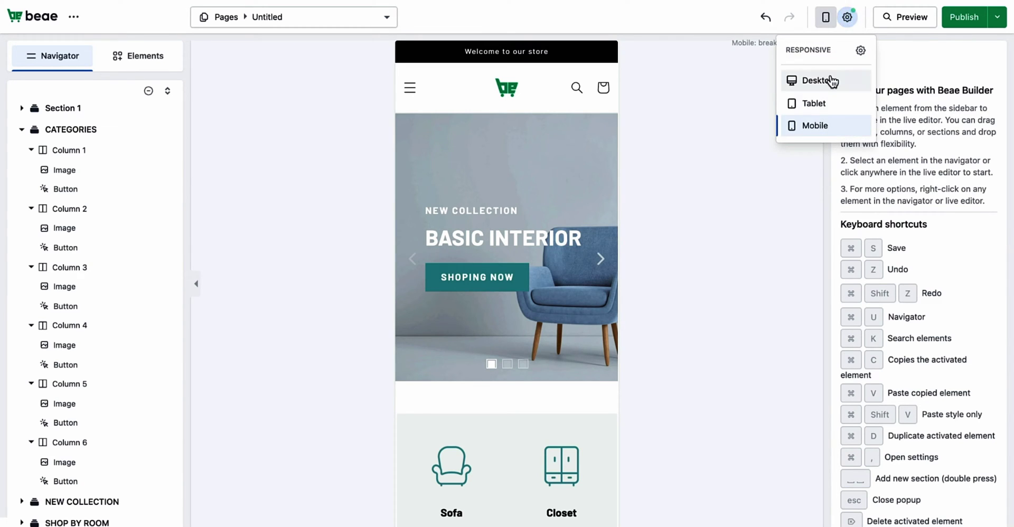
pyautogui.click(832, 80)
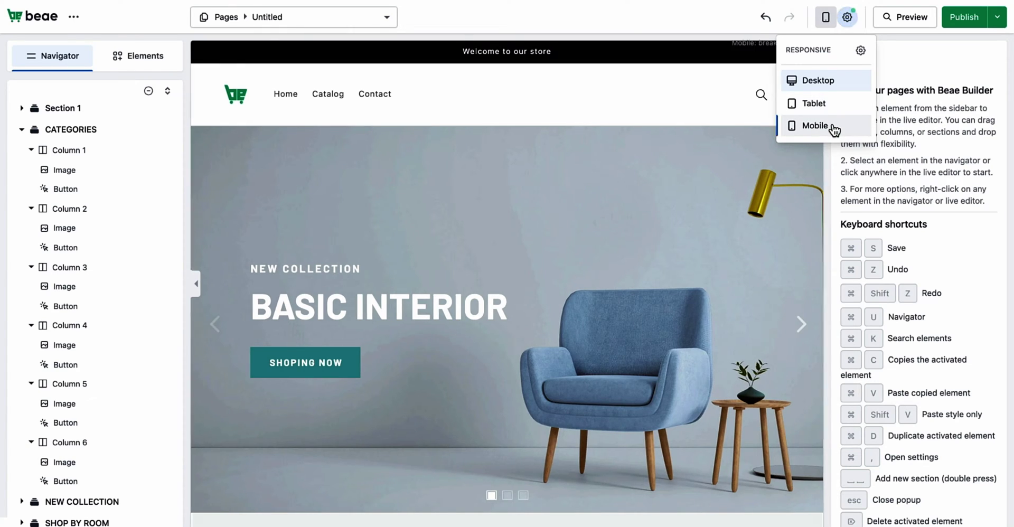
# - In the Mobile layout, set the alignment of the "New collection" heading on the first slide to center
pyautogui.click(832, 127)
pyautogui.click(543, 203)
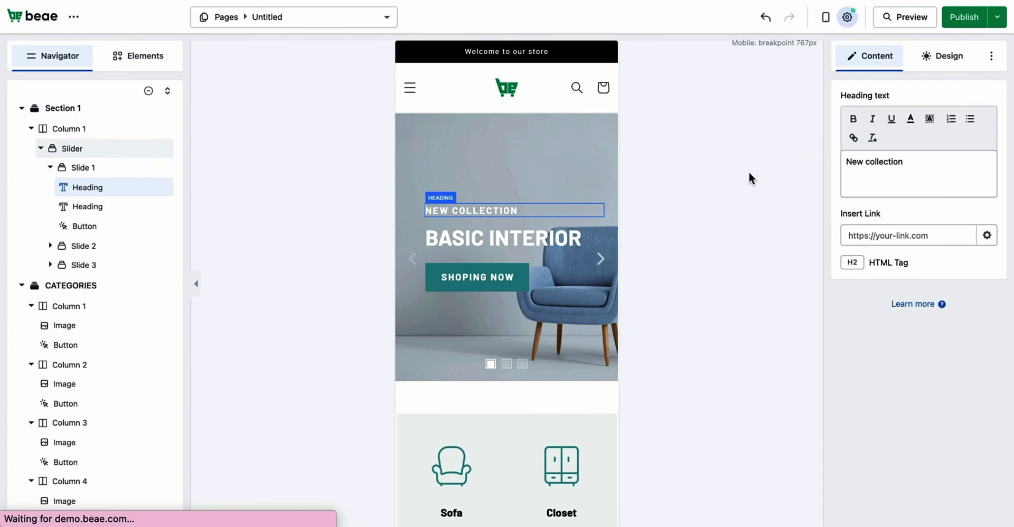
pyautogui.click(965, 59)
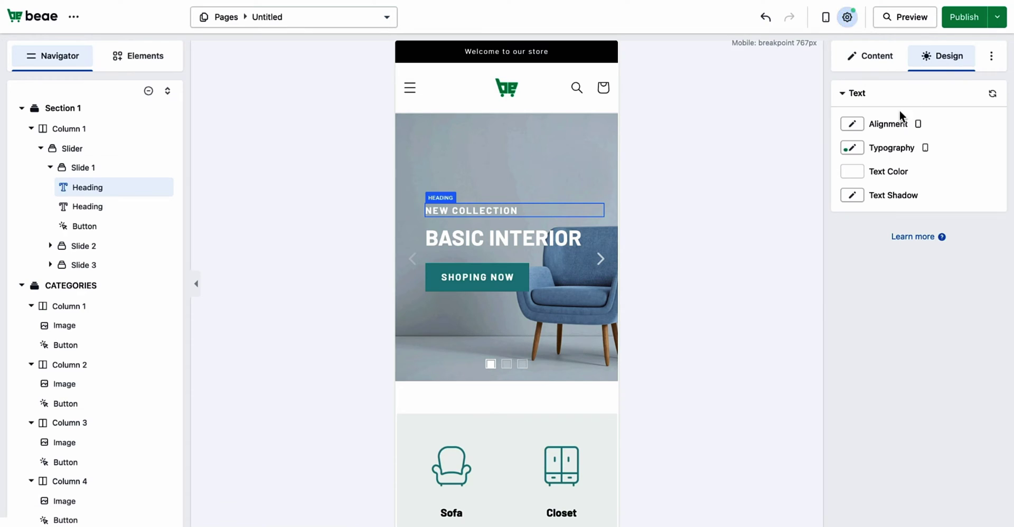
pyautogui.click(855, 129)
pyautogui.click(859, 150)
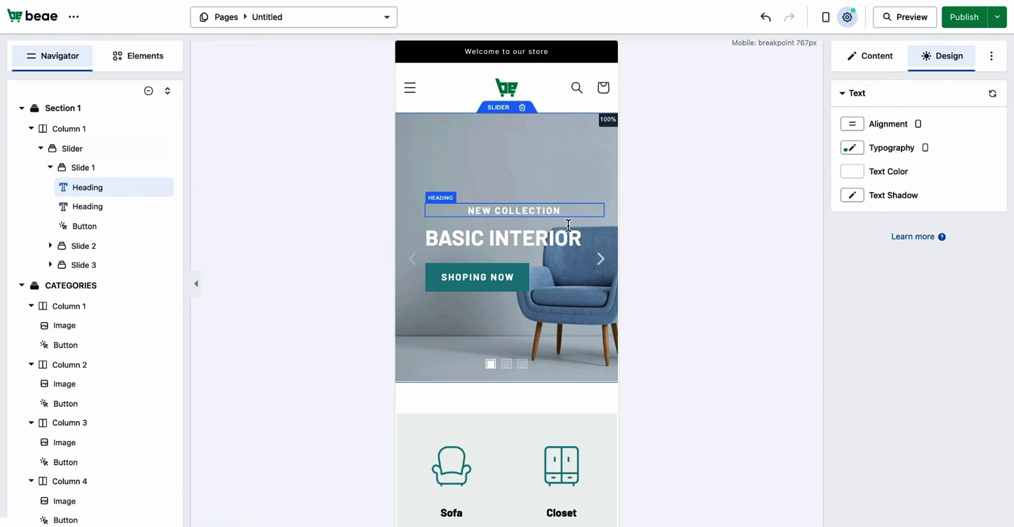
# - Center-align the "Basic Interior" heading on the first slide for mobile
pyautogui.click(555, 238)
pyautogui.click(917, 68)
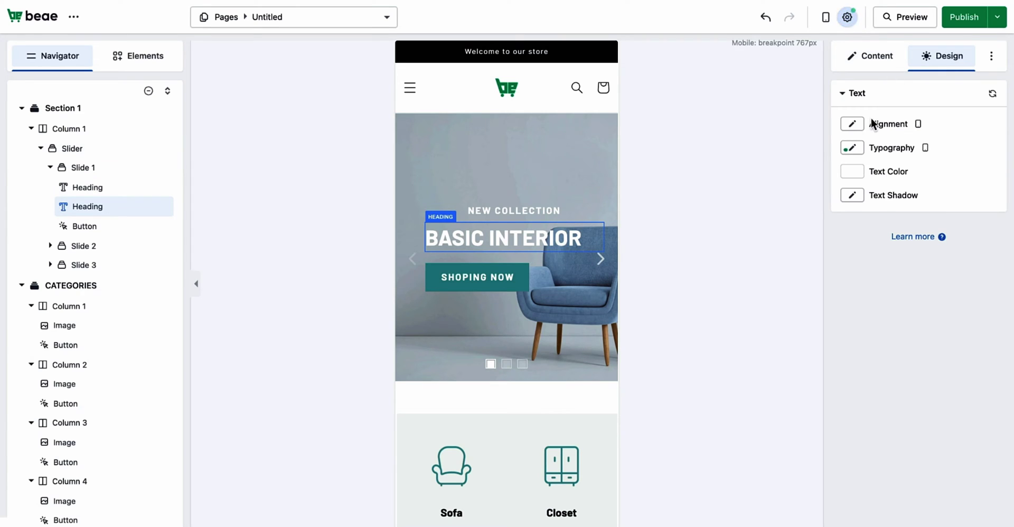
pyautogui.click(854, 127)
pyautogui.click(860, 151)
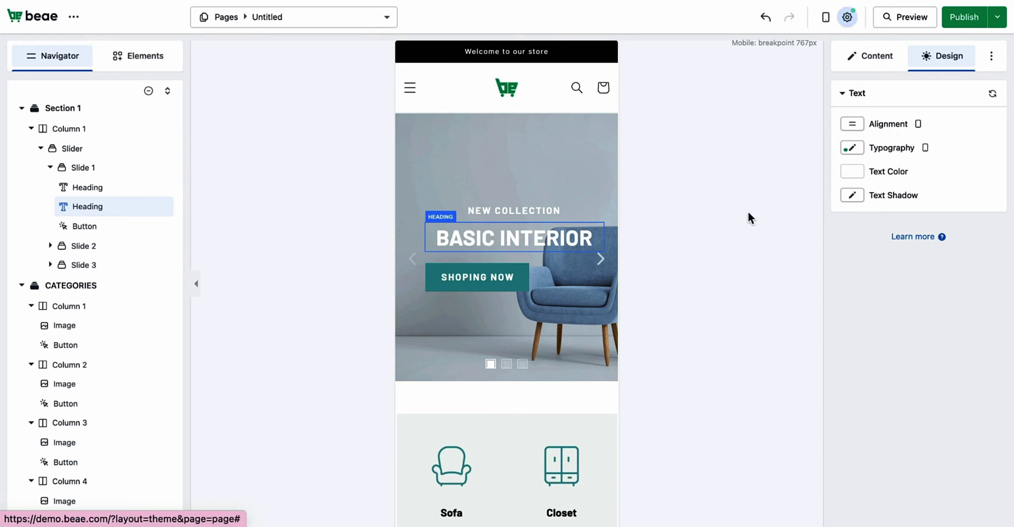
# - Center-align the "Shoping now" button on the first slide for mobile
pyautogui.click(502, 276)
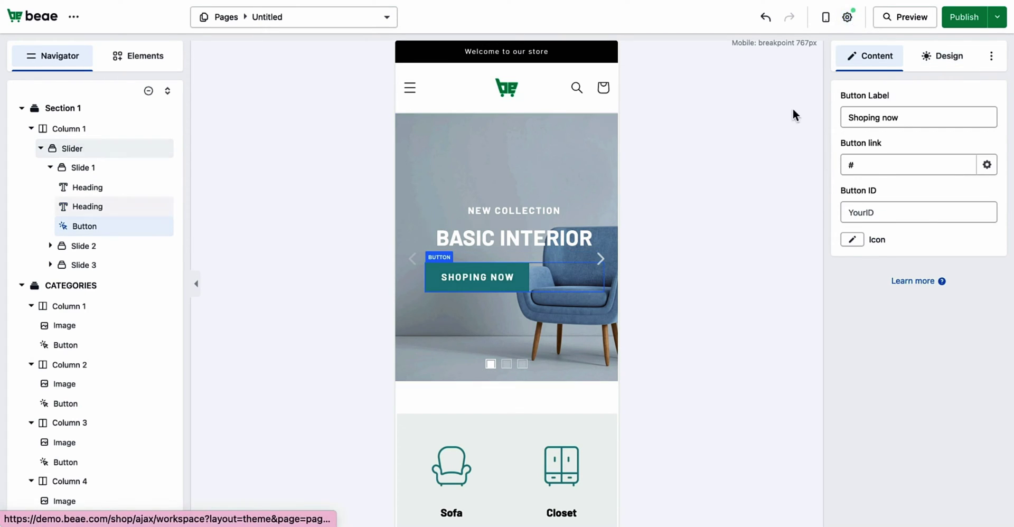
pyautogui.click(922, 68)
pyautogui.click(852, 127)
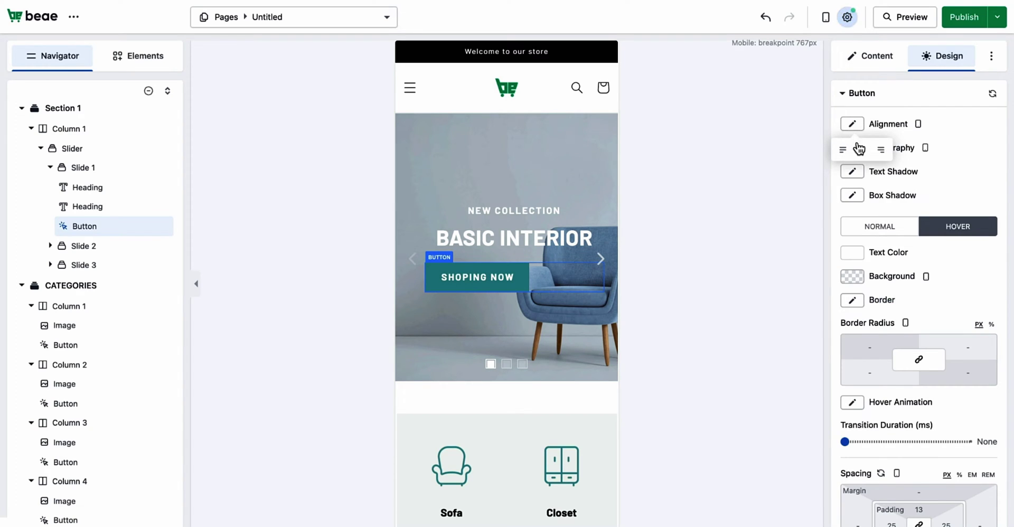
pyautogui.click(862, 149)
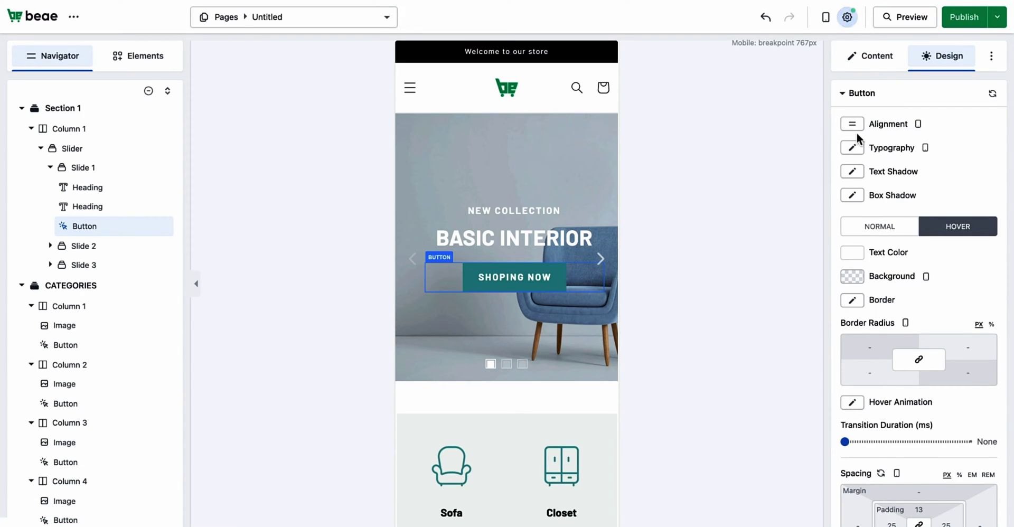
pyautogui.click(857, 95)
# - Compare the first slide's text and button alignment in the Desktop layout with the Mobile layout
pyautogui.click(826, 19)
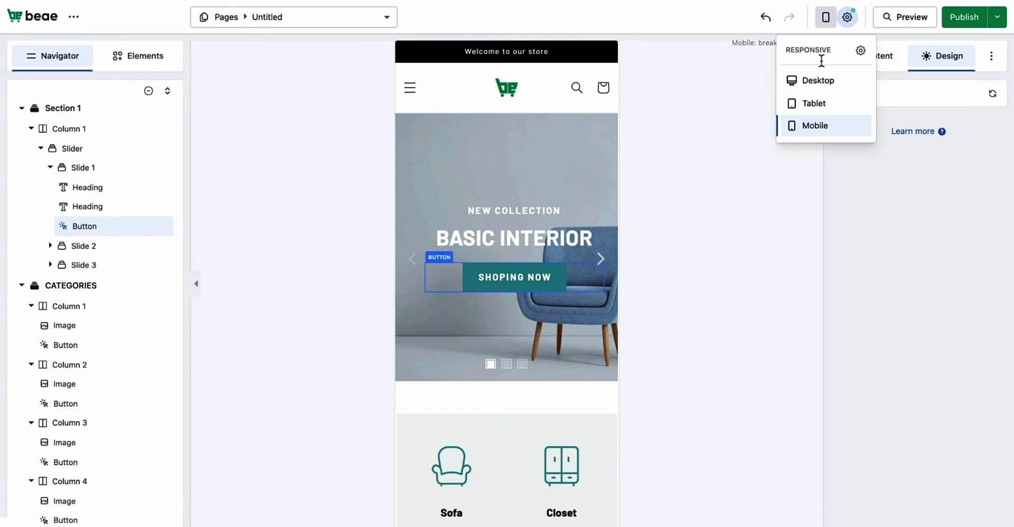
pyautogui.click(820, 81)
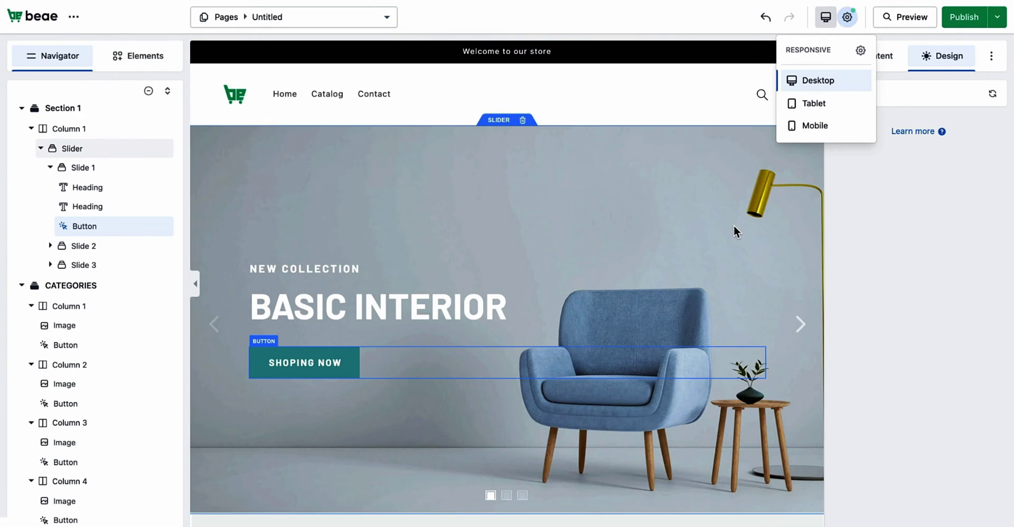
pyautogui.scroll(-2, 734, 226)
pyautogui.scroll(1, 734, 226)
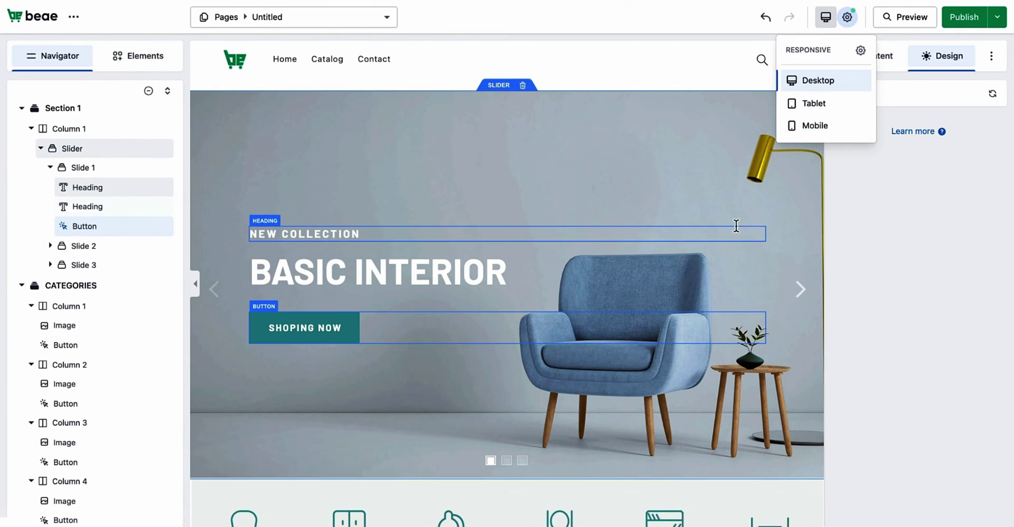
pyautogui.click(825, 129)
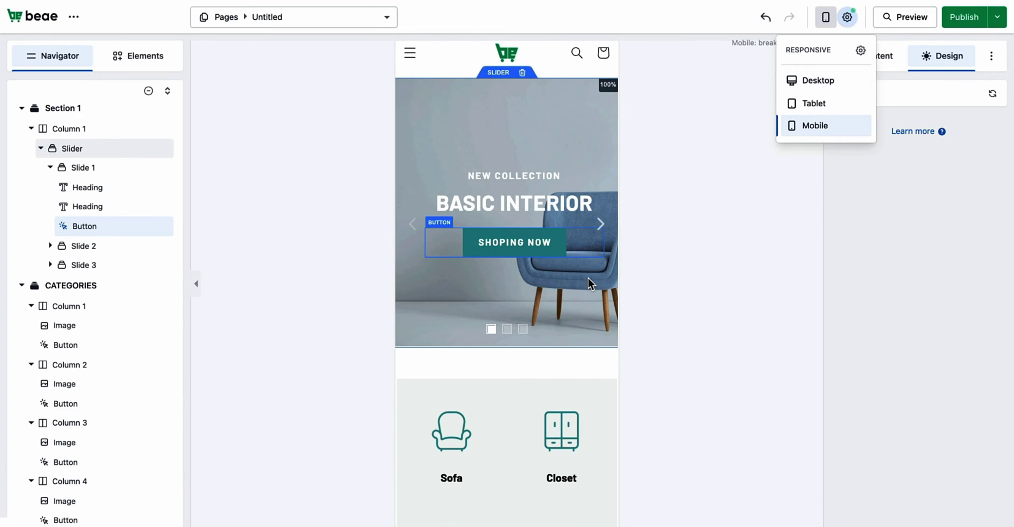
pyautogui.click(690, 286)
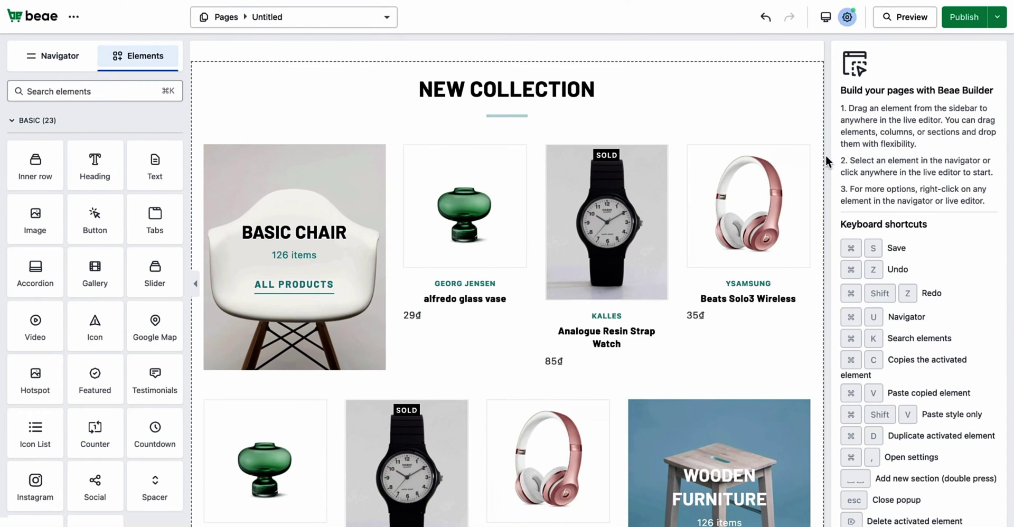
# - View the New Collection section in the Tablet layout and in the Mobile layout
pyautogui.click(827, 21)
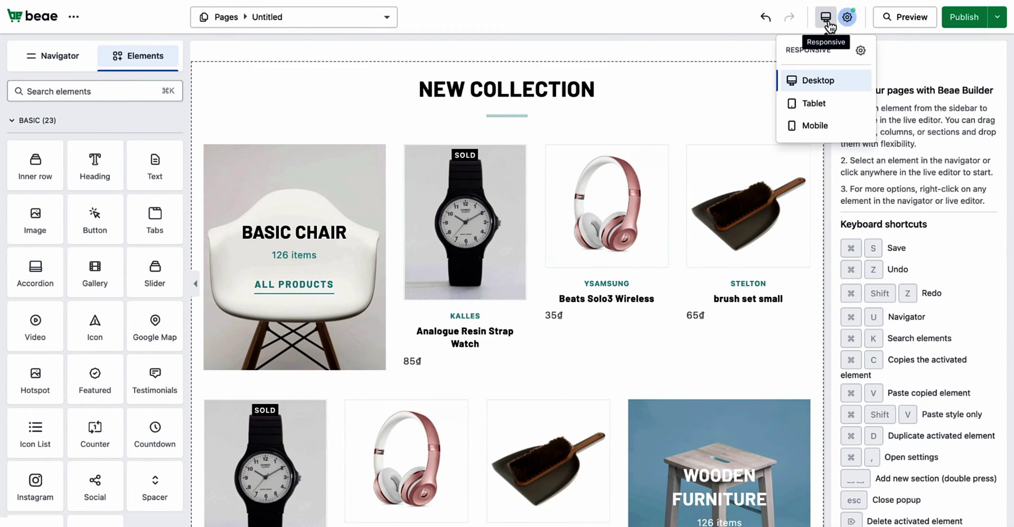
pyautogui.click(813, 104)
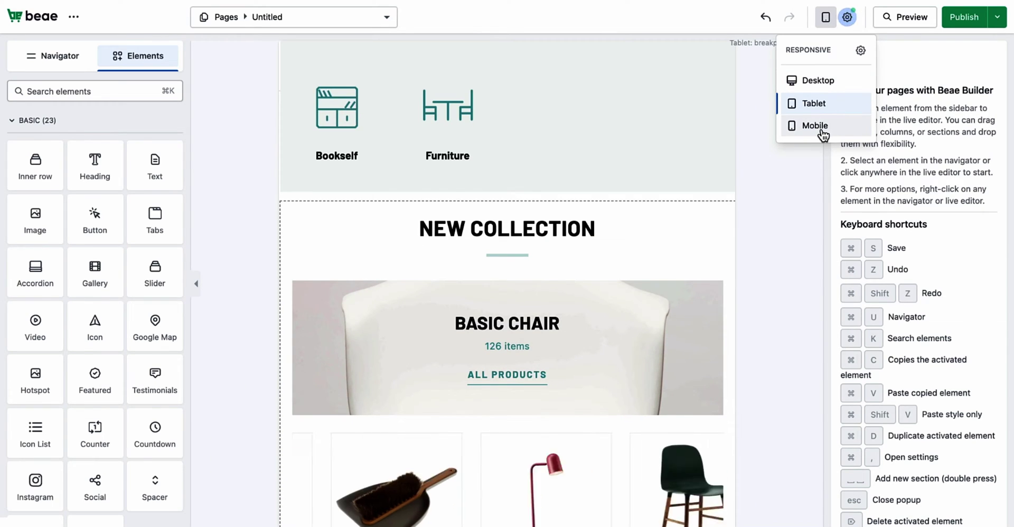
pyautogui.click(817, 125)
pyautogui.click(681, 328)
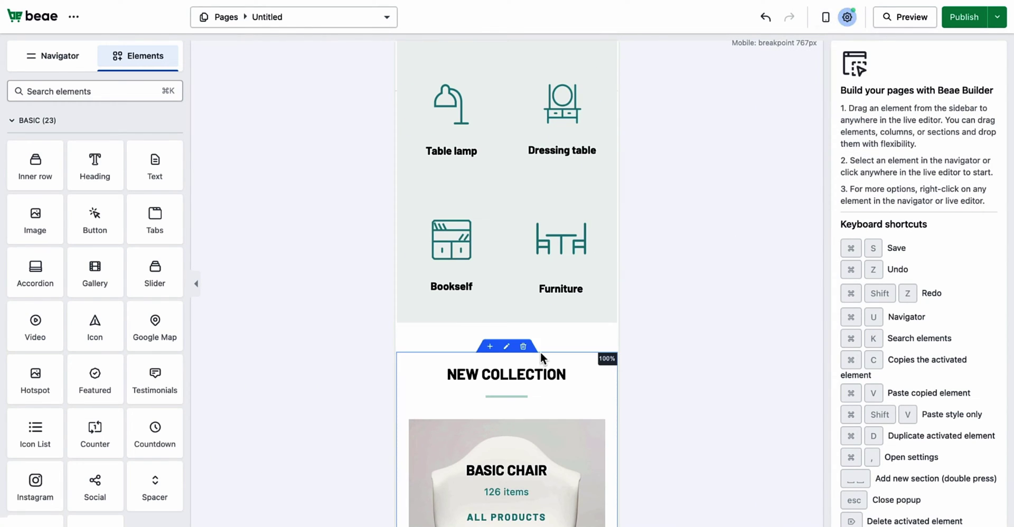
pyautogui.scroll(-5, 541, 351)
pyautogui.scroll(1, 544, 356)
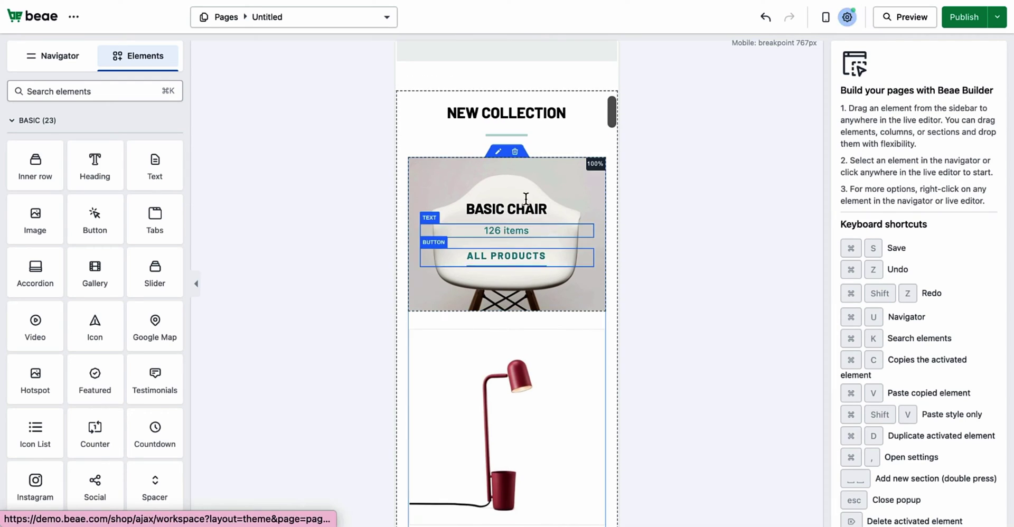
# - Set the typography size of the "New Collection" section heading to 21px for mobile
pyautogui.click(518, 109)
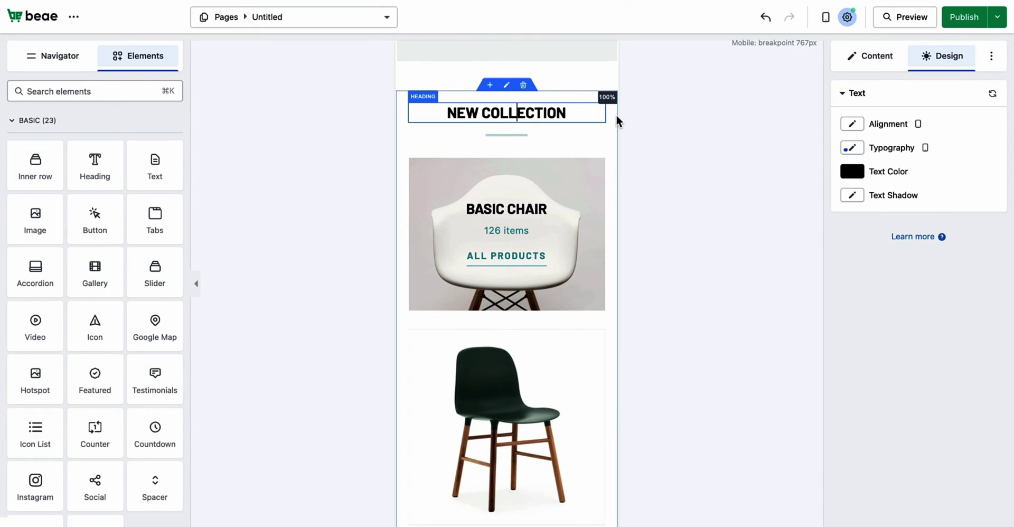
pyautogui.click(852, 149)
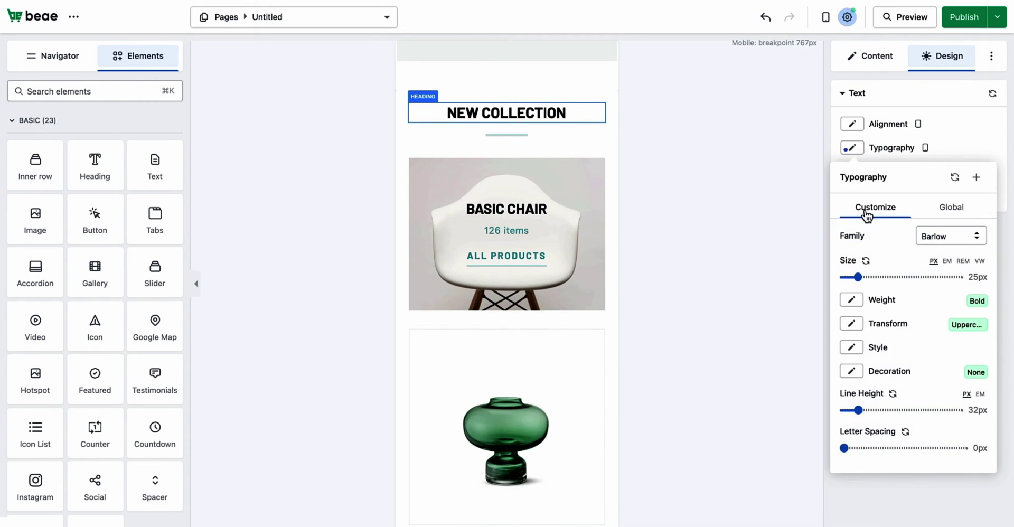
pyautogui.moveTo(862, 277); pyautogui.dragTo(855, 277)
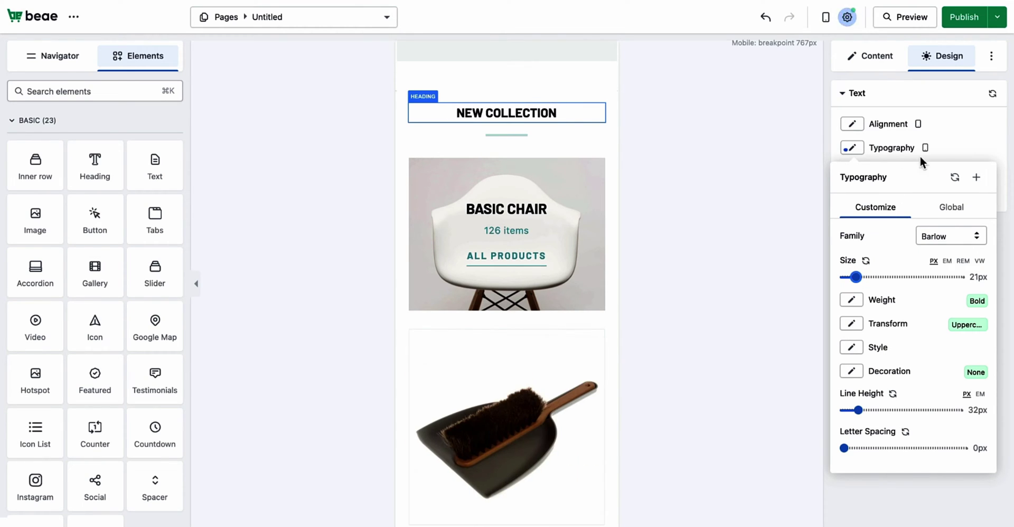
pyautogui.click(950, 138)
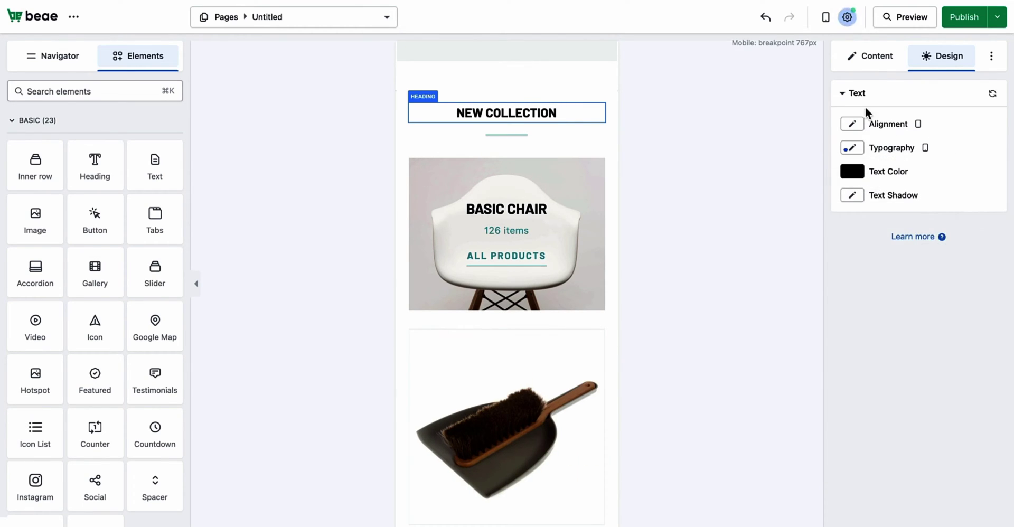
# - Compare the "New Collection" section heading's size in the Desktop layout with the Mobile layout
pyautogui.click(826, 17)
pyautogui.click(839, 87)
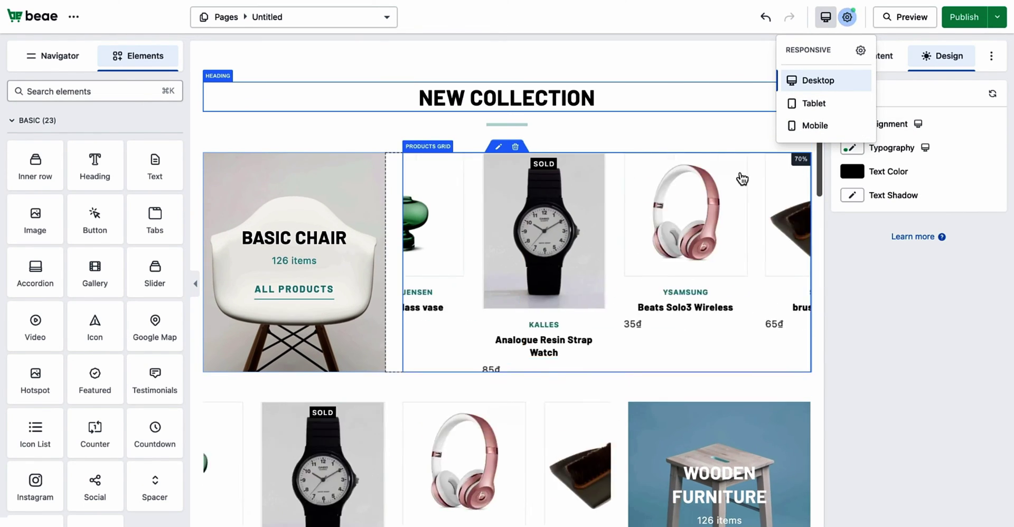
pyautogui.click(802, 125)
pyautogui.scroll(-6, 556, 217)
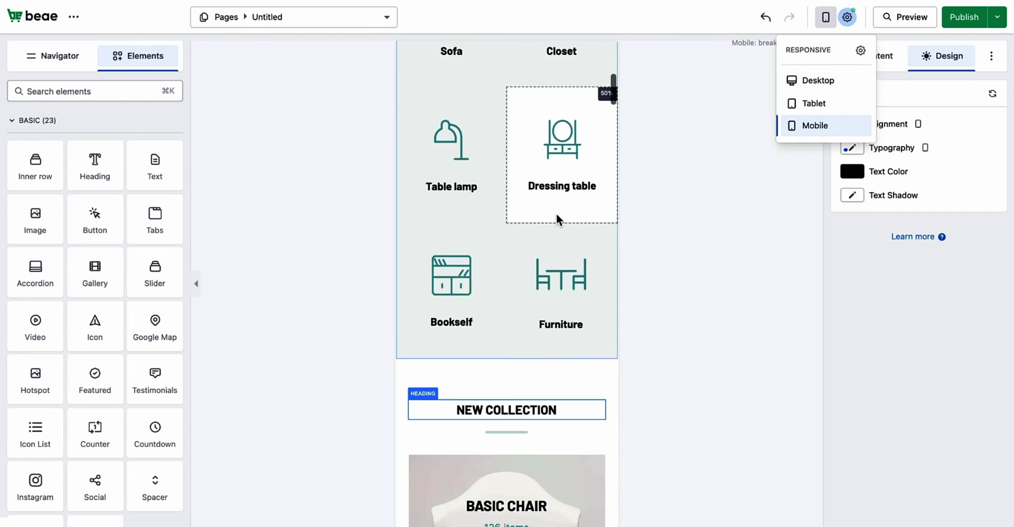
pyautogui.scroll(-1, 561, 217)
pyautogui.click(643, 239)
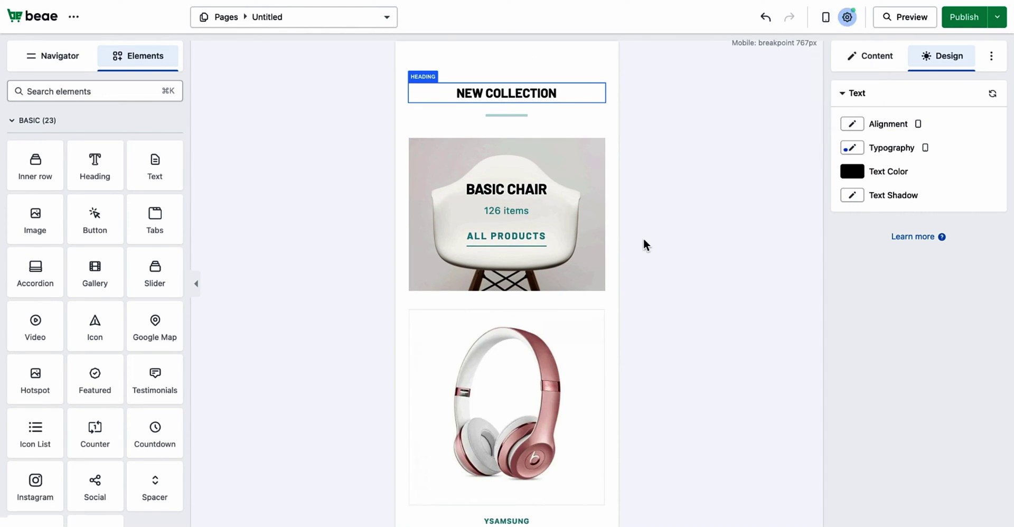
pyautogui.scroll(-1, 571, 250)
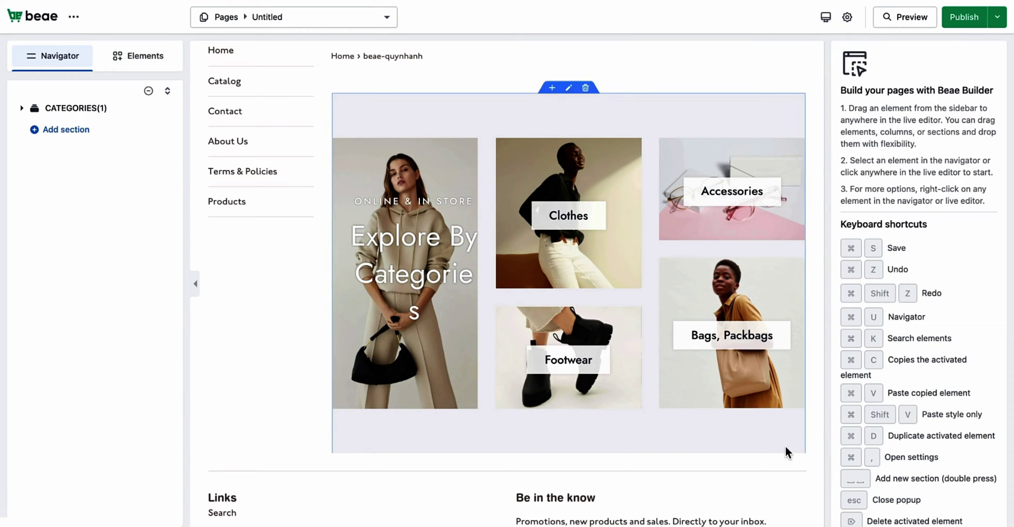
# - Replace the Footwear category image in the Mobile layout with the uploaded file "black boot mobile.jpg"
pyautogui.click(617, 394)
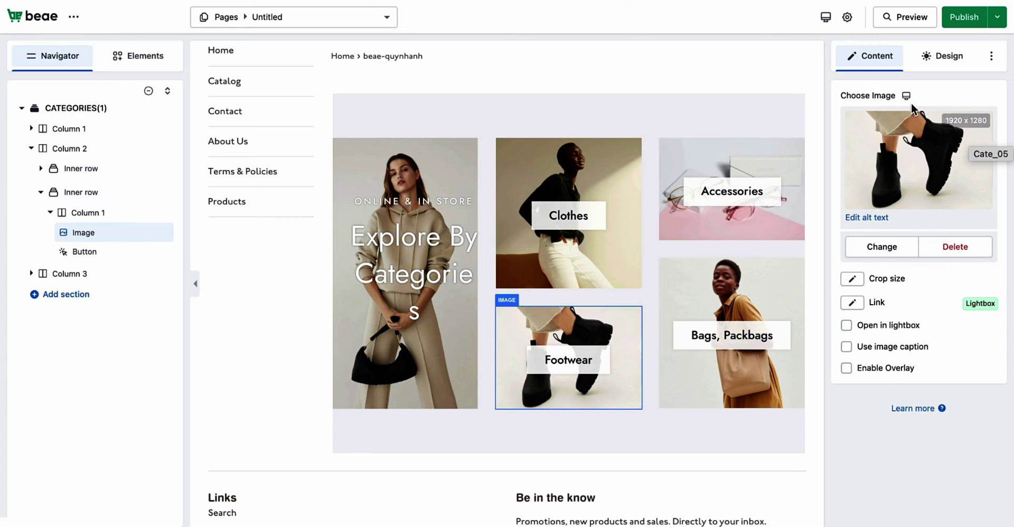
pyautogui.moveTo(907, 101)
pyautogui.click(907, 126)
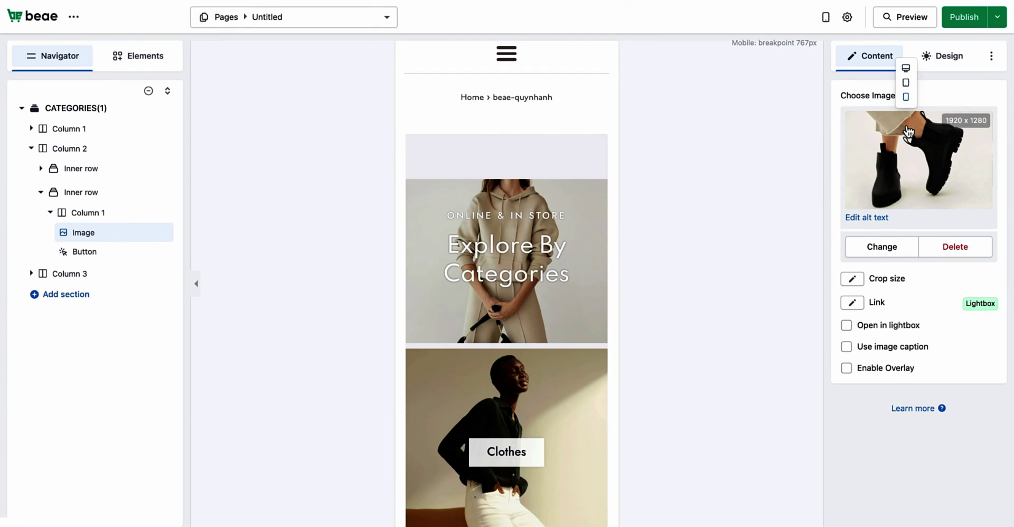
pyautogui.click(880, 238)
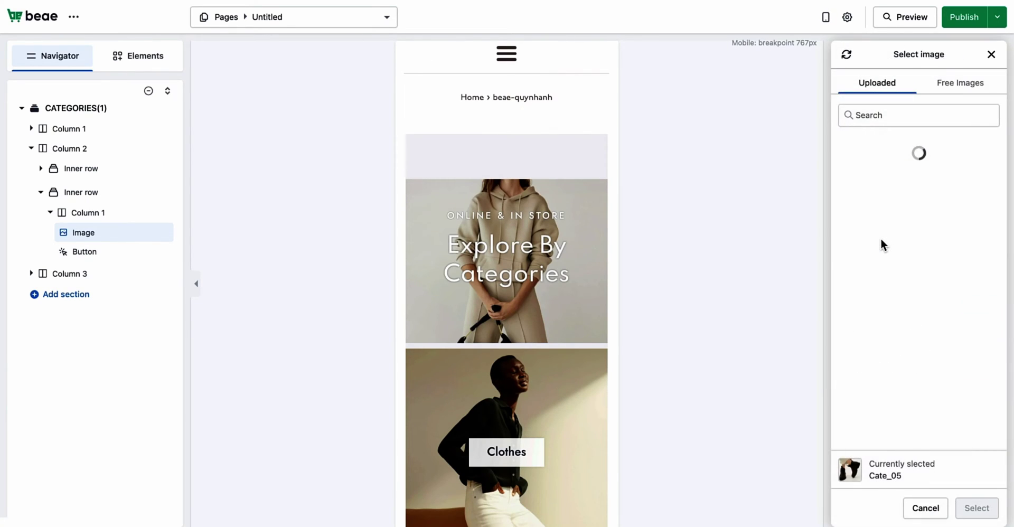
pyautogui.click(882, 193)
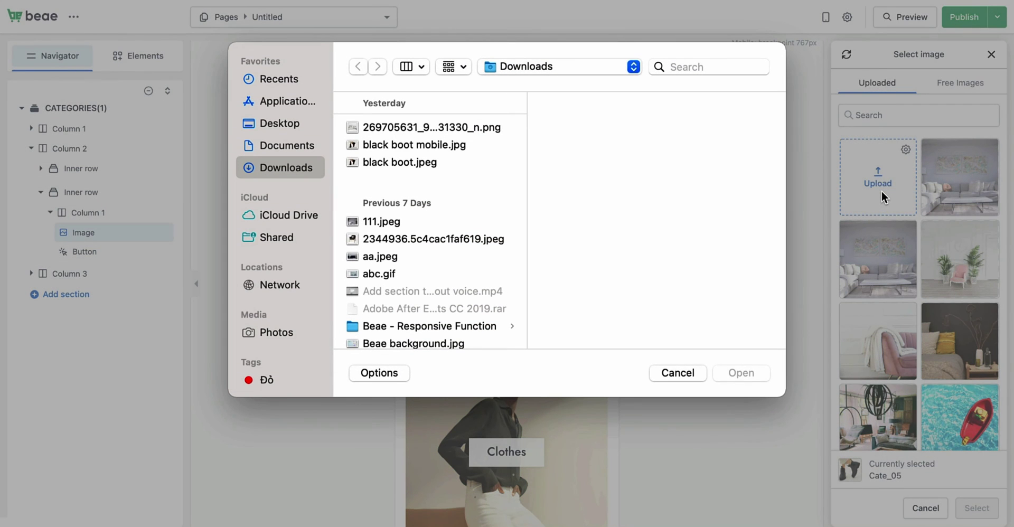
pyautogui.click(489, 143)
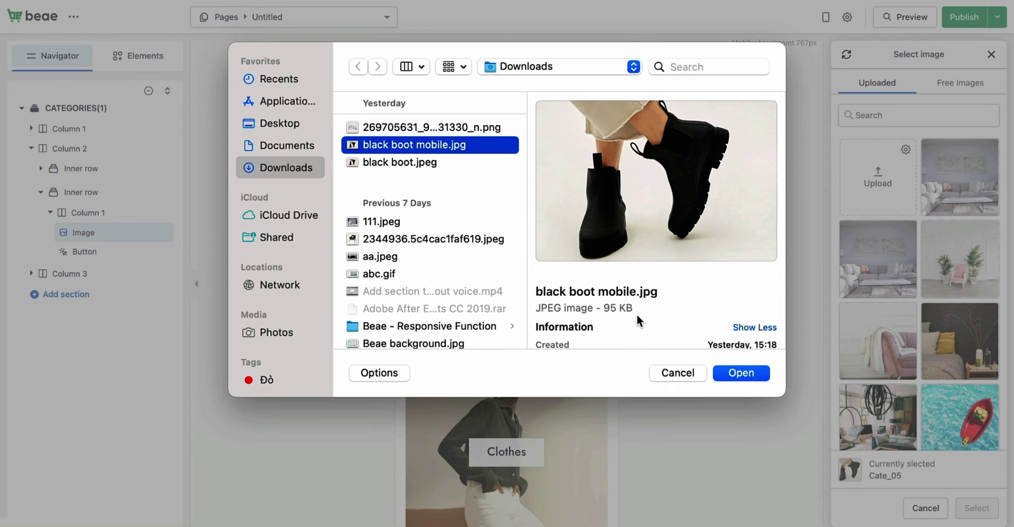
pyautogui.scroll(-5, 636, 315)
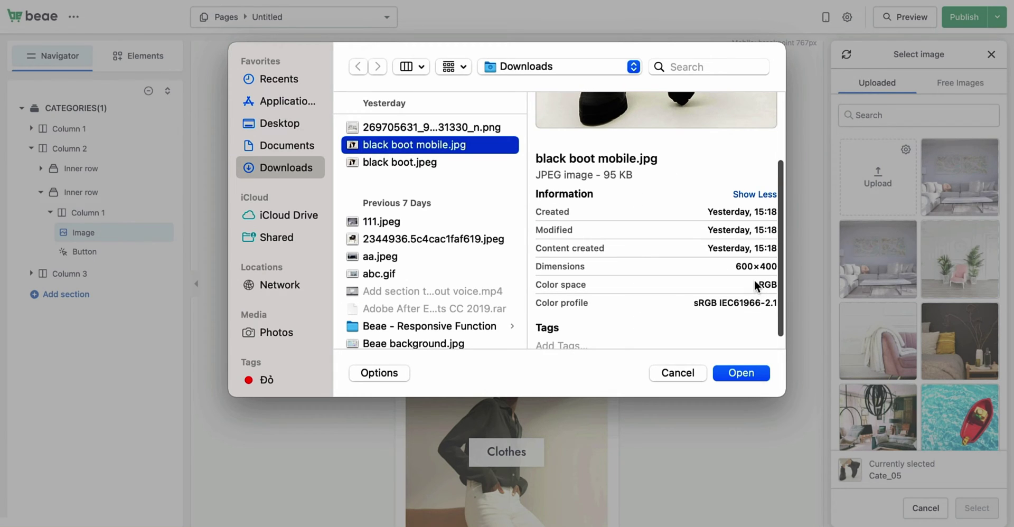
pyautogui.click(740, 374)
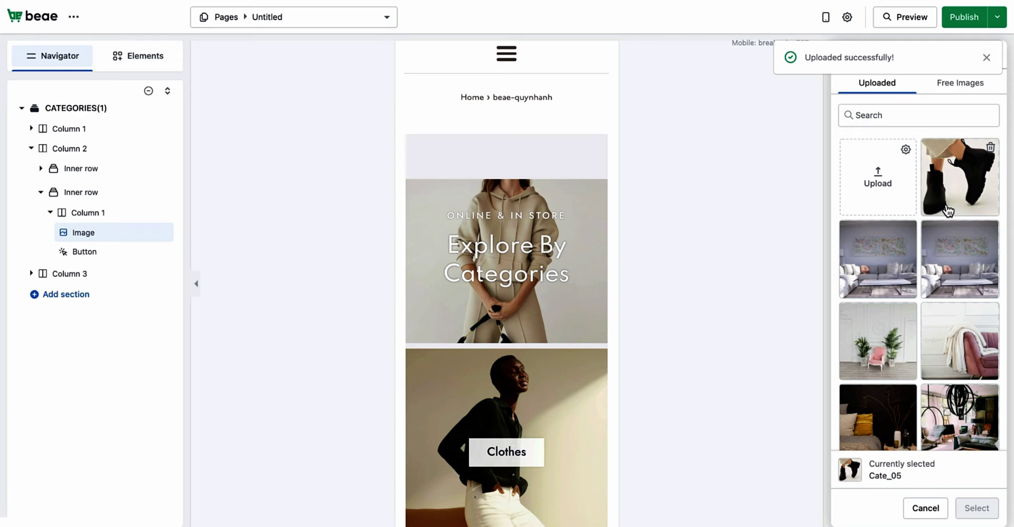
pyautogui.click(948, 211)
pyautogui.click(974, 508)
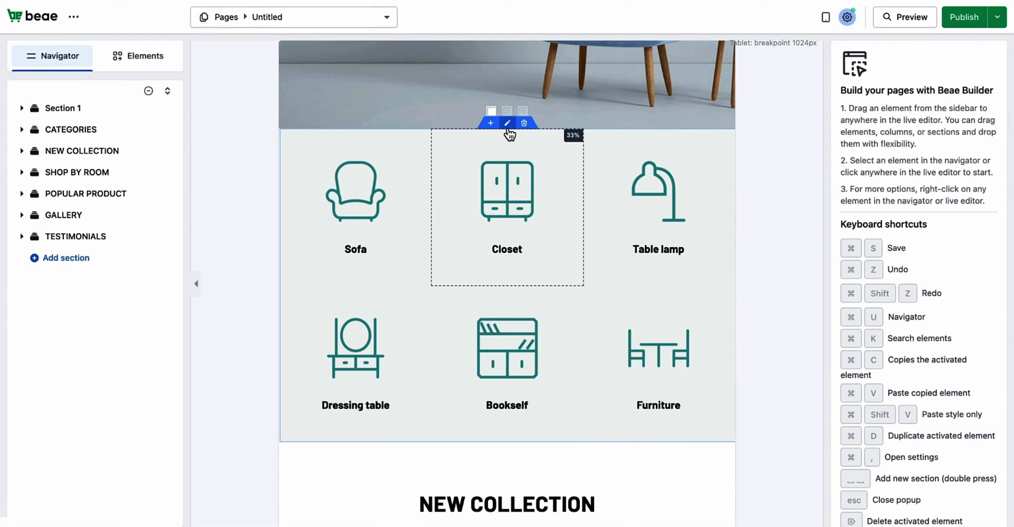
# - Set the tablet column widths in the Categories section to 24% for Sofa and Closet and 23% for Table lamp
pyautogui.click(421, 137)
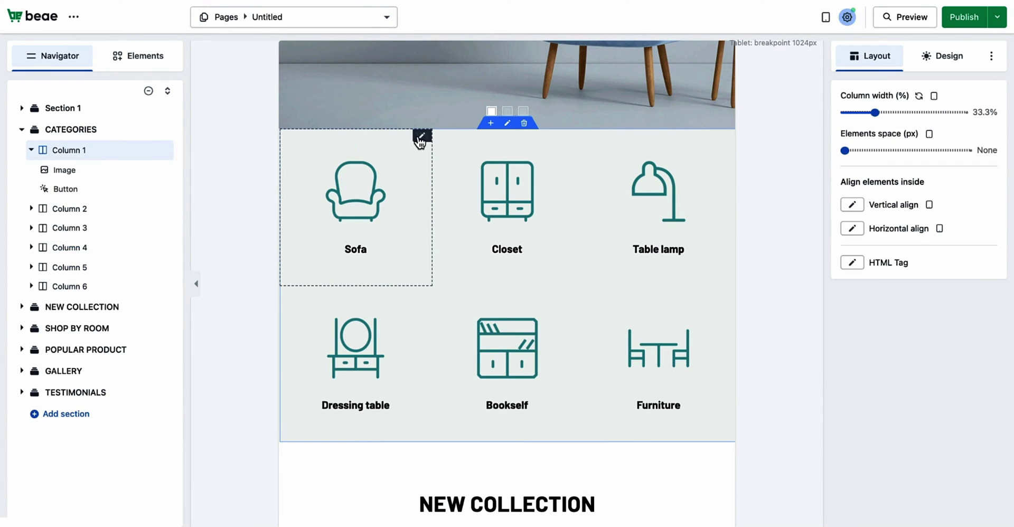
pyautogui.moveTo(877, 113); pyautogui.dragTo(865, 112)
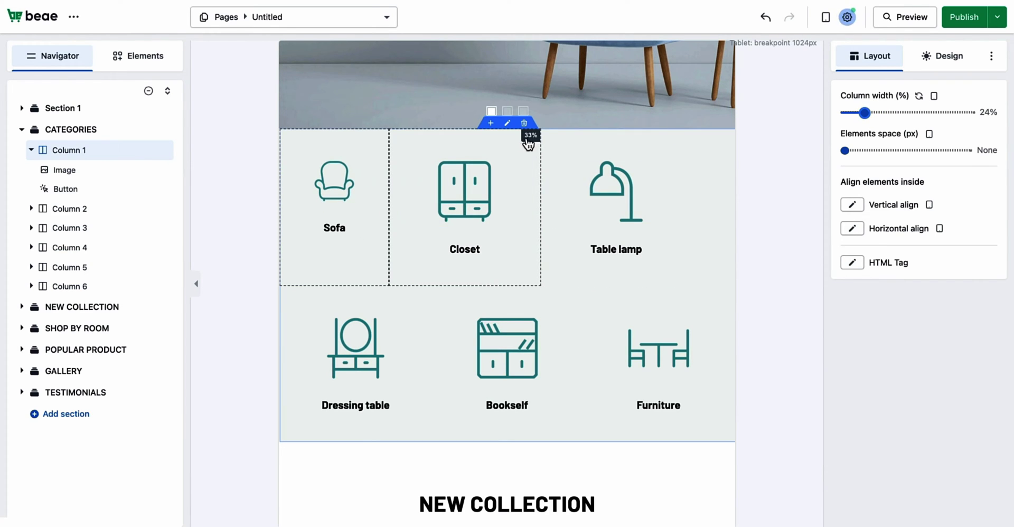
pyautogui.click(527, 140)
pyautogui.moveTo(876, 113); pyautogui.dragTo(865, 112)
pyautogui.click(642, 140)
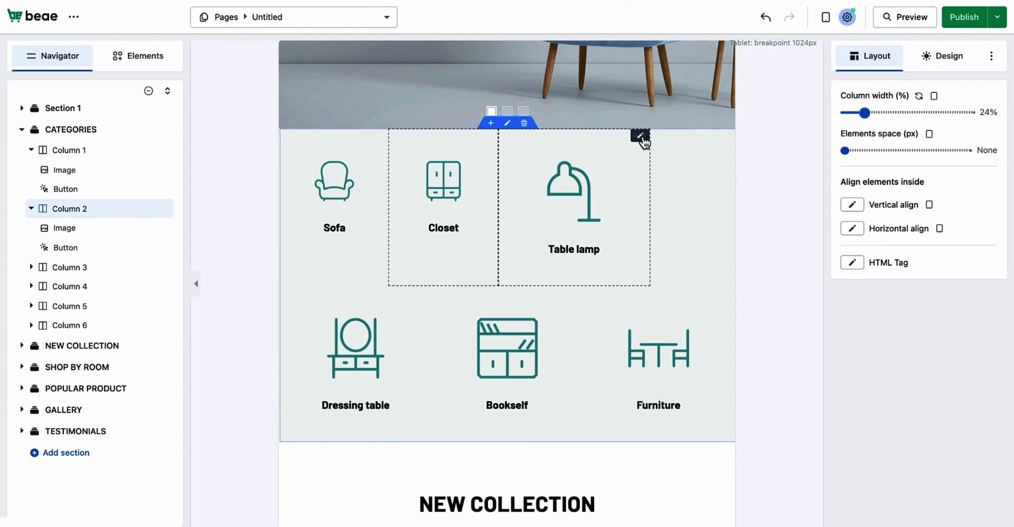
pyautogui.moveTo(873, 113); pyautogui.dragTo(864, 113)
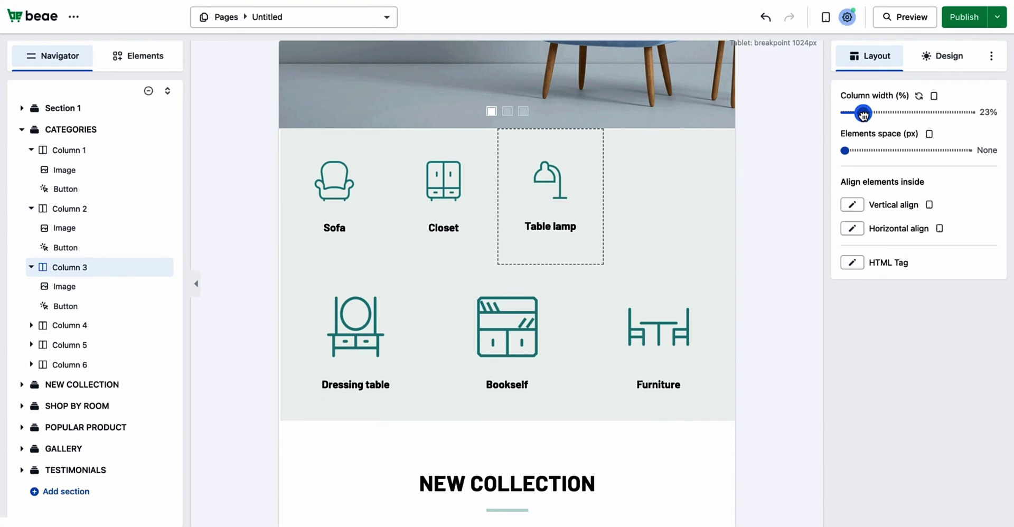
# - Set the Dressing table and Bookself columns to 25% width for tablet and narrow the Furniture column similarly
pyautogui.click(420, 273)
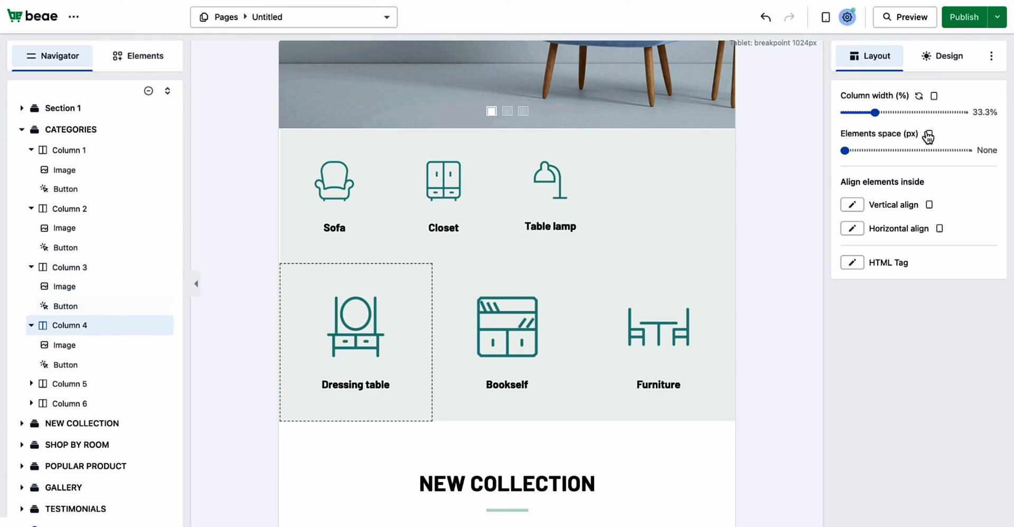
pyautogui.moveTo(881, 112); pyautogui.dragTo(867, 115)
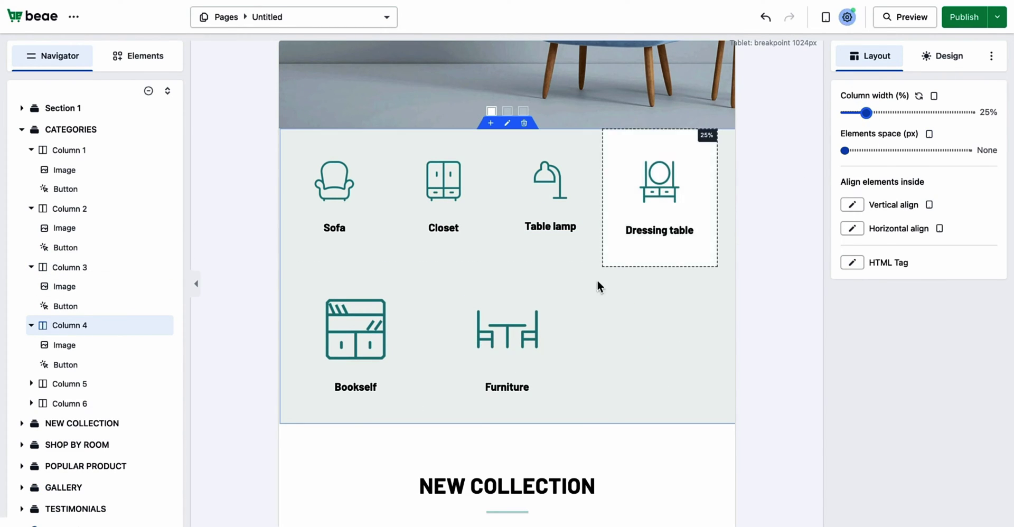
pyautogui.click(391, 313)
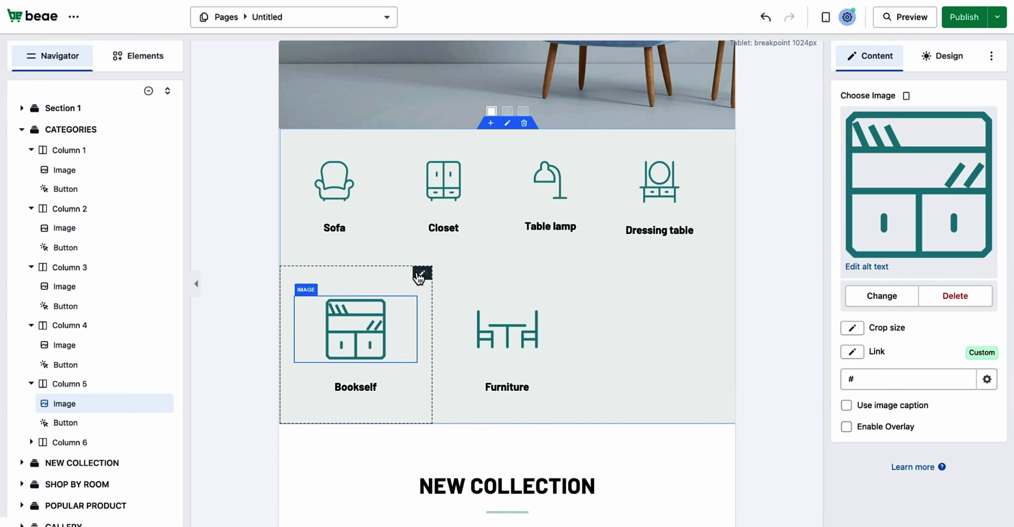
pyautogui.click(412, 275)
pyautogui.moveTo(877, 112); pyautogui.dragTo(862, 116)
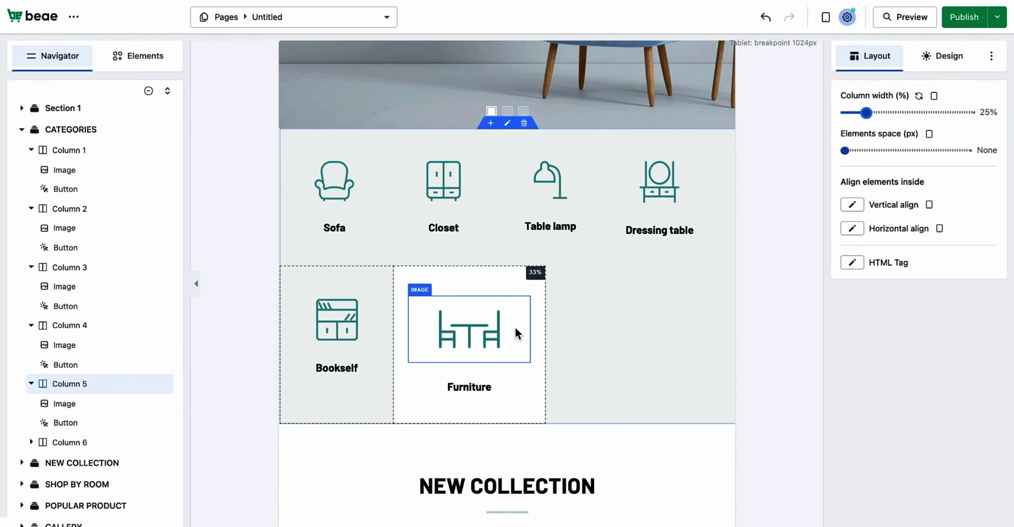
pyautogui.click(544, 283)
pyautogui.moveTo(877, 113); pyautogui.dragTo(866, 117)
# - Set the Categories section's tablet margins to 17 px below and 54 px above
pyautogui.click(600, 338)
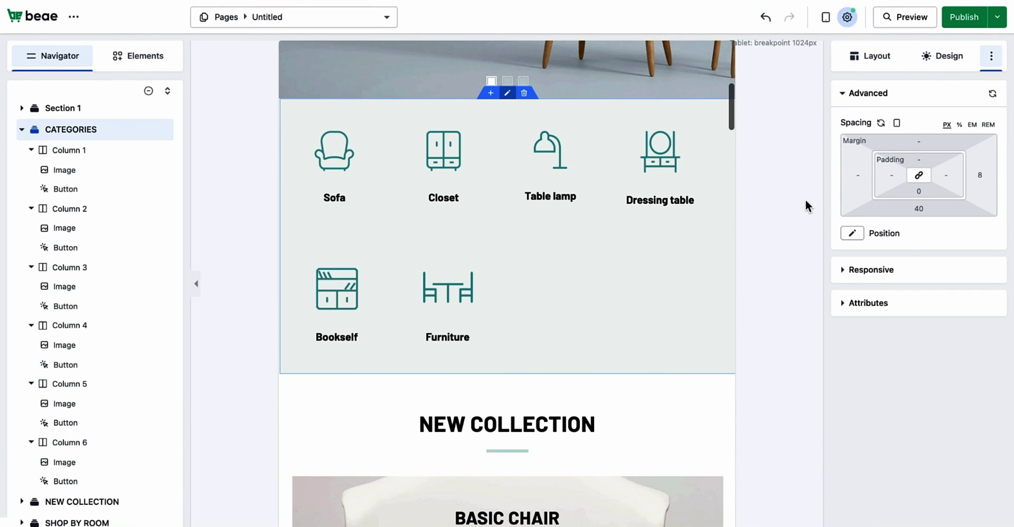
pyautogui.moveTo(914, 125); pyautogui.dragTo(915, 191)
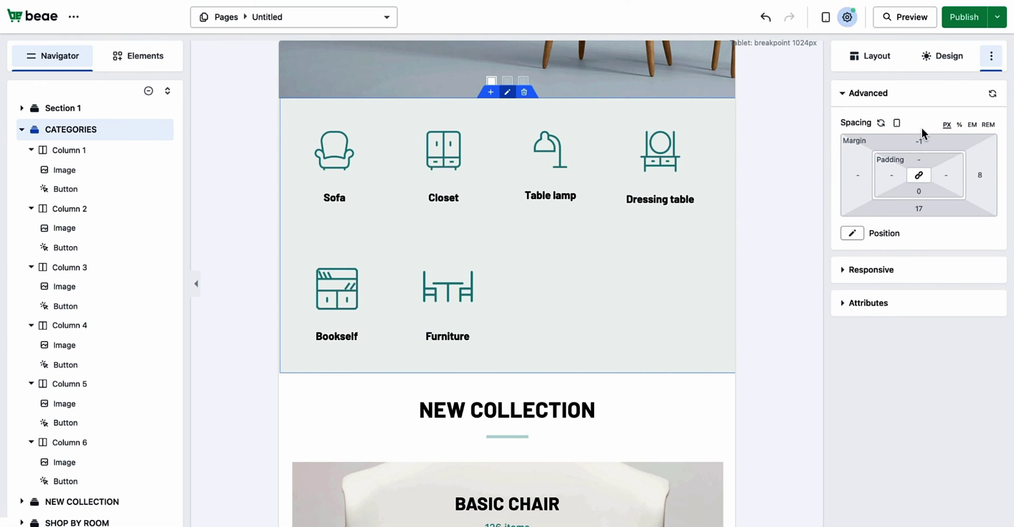
pyautogui.moveTo(921, 142); pyautogui.dragTo(922, 109)
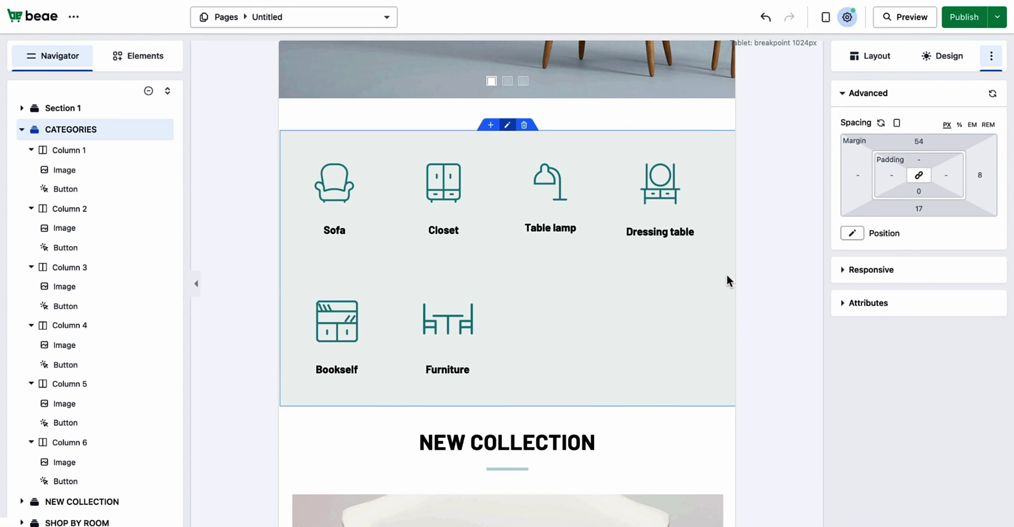
pyautogui.click(879, 54)
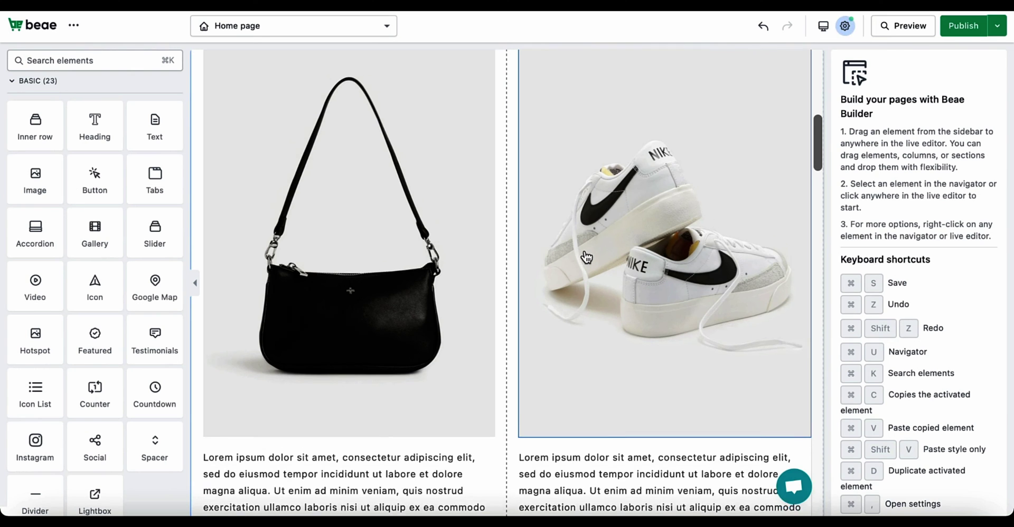
# - Try hiding the two-column bag and sneaker section on desktop and restore its visibility
pyautogui.scroll(1, 507, 68)
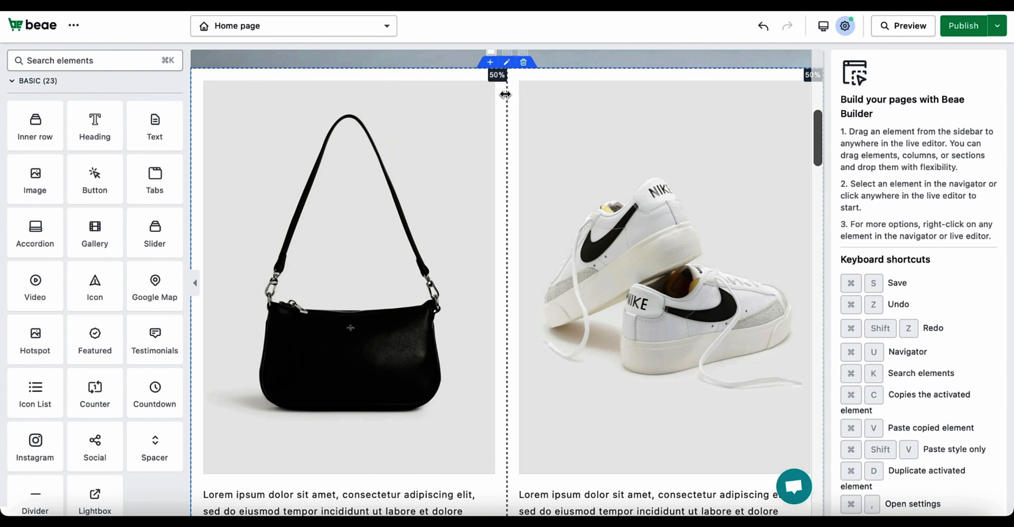
pyautogui.click(506, 64)
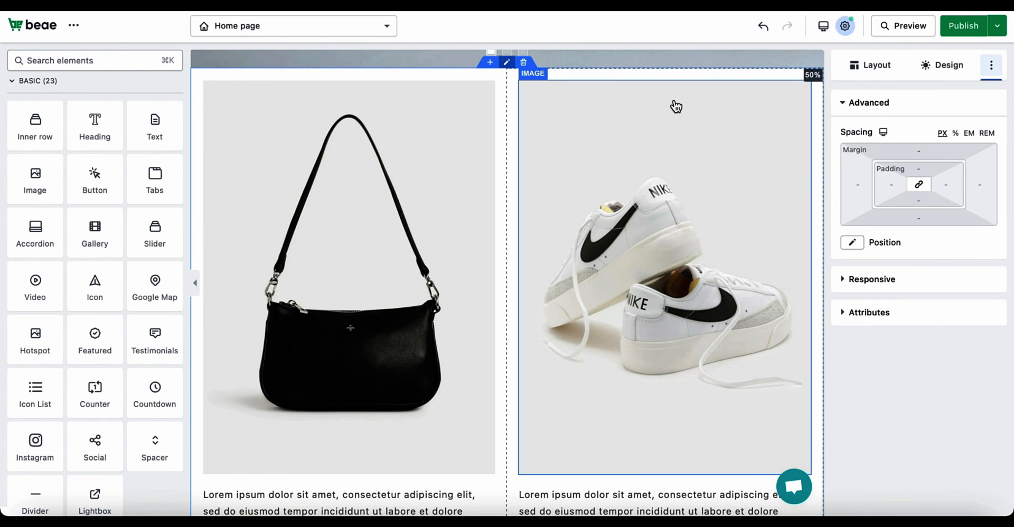
pyautogui.click(875, 281)
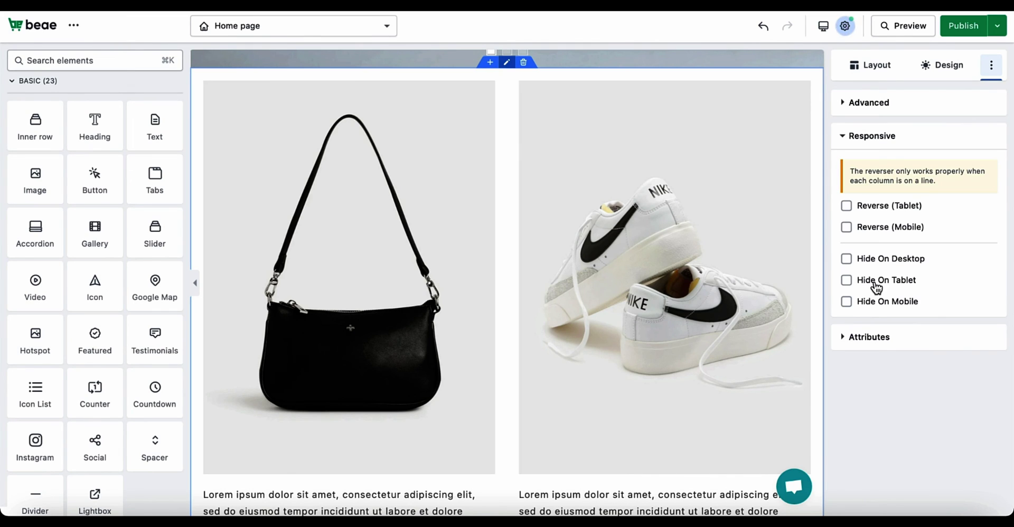
pyautogui.click(847, 260)
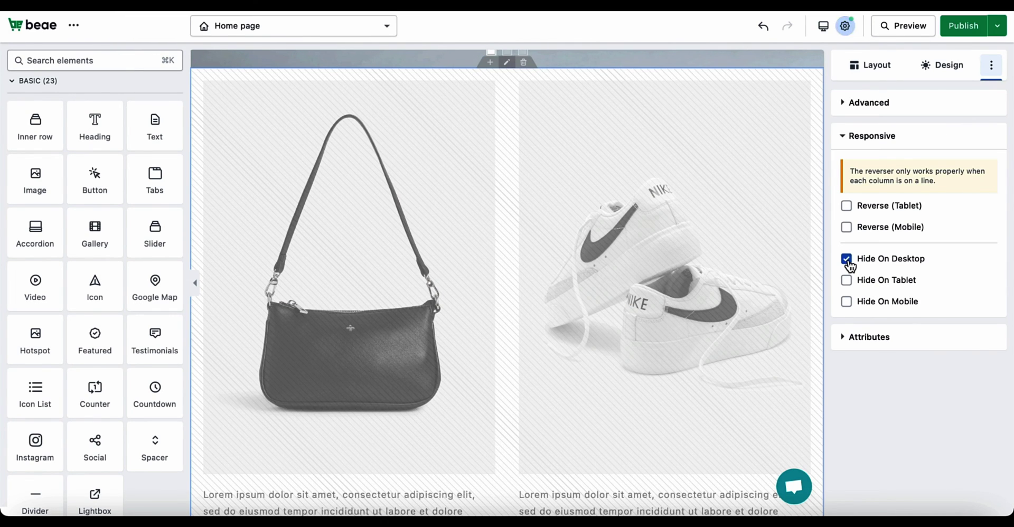
pyautogui.scroll(-1, 811, 274)
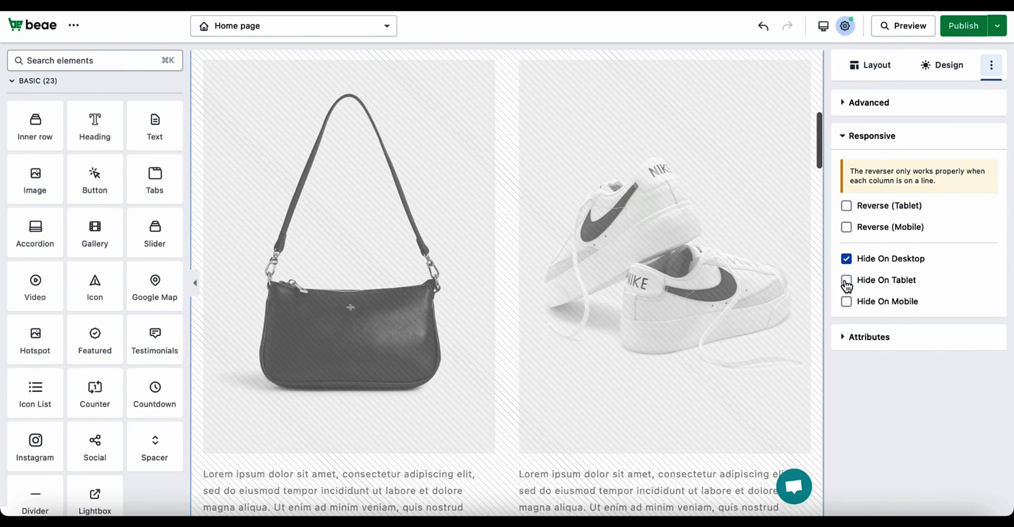
pyautogui.click(847, 260)
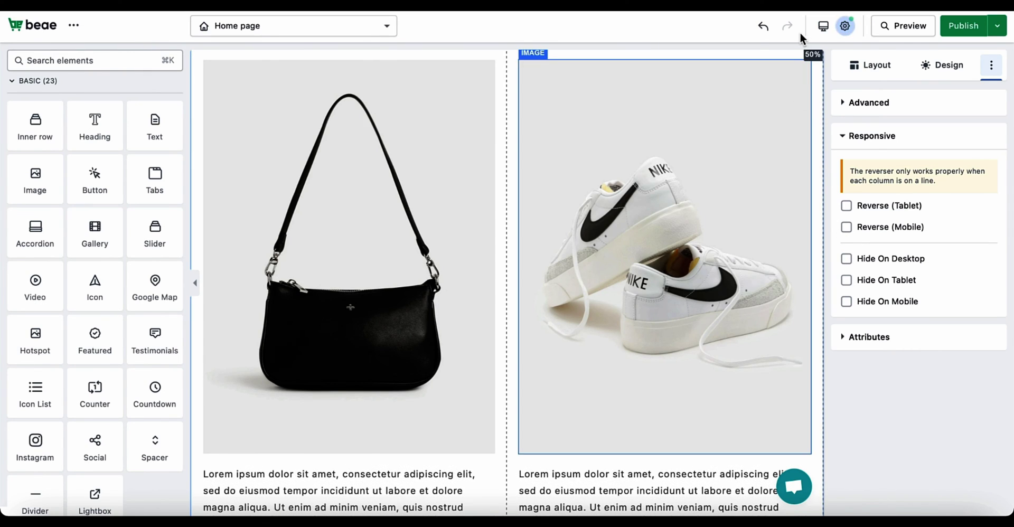
# - View the bag and sneaker section in the Tablet layout and in the Mobile layout
pyautogui.click(824, 26)
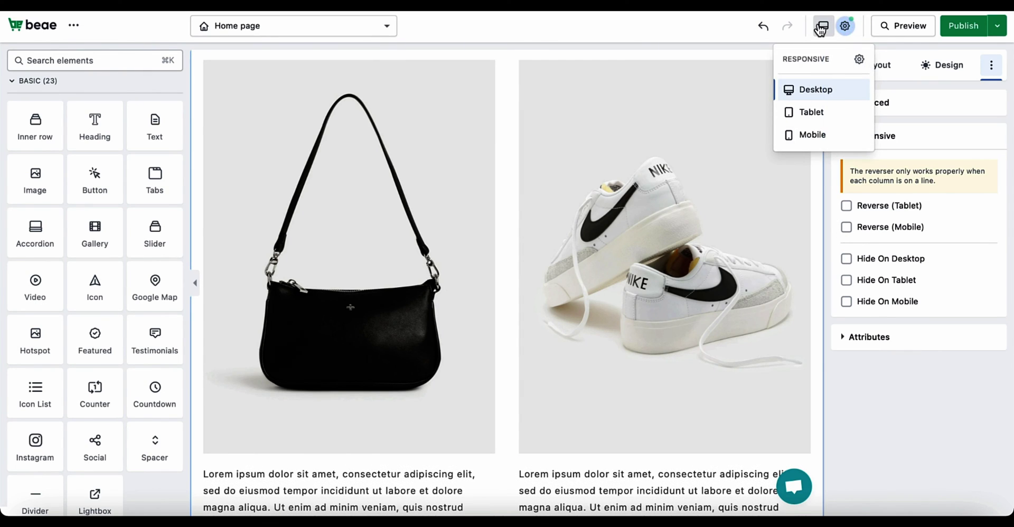
pyautogui.click(815, 114)
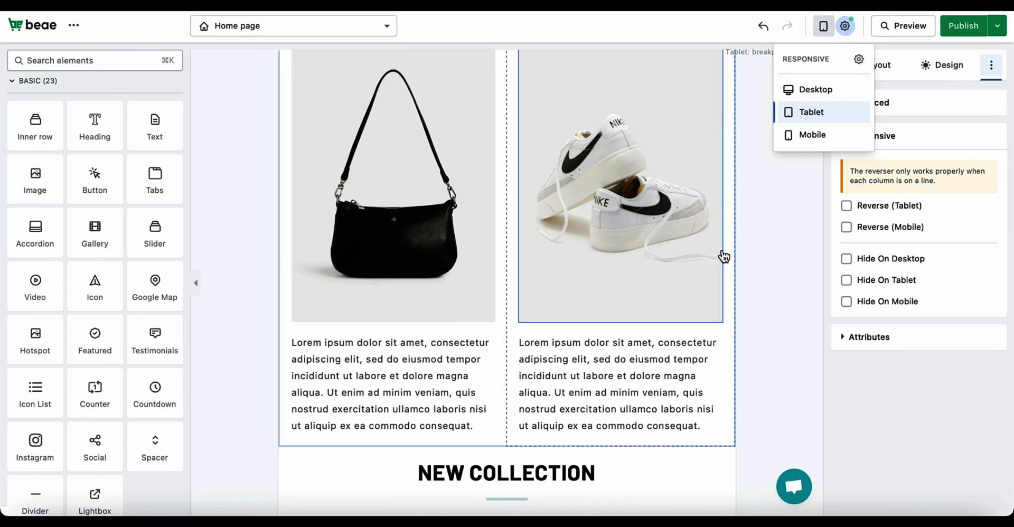
pyautogui.click(810, 215)
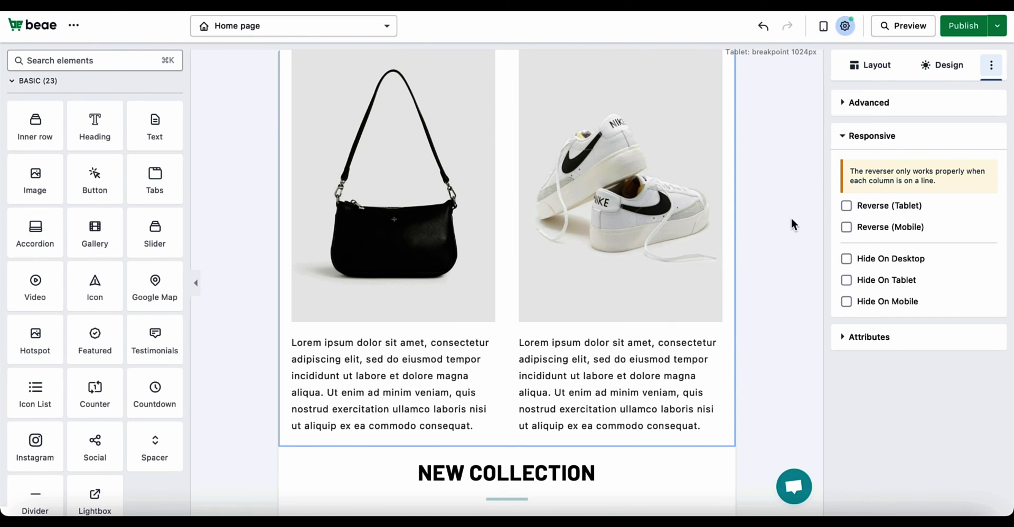
pyautogui.scroll(2, 682, 249)
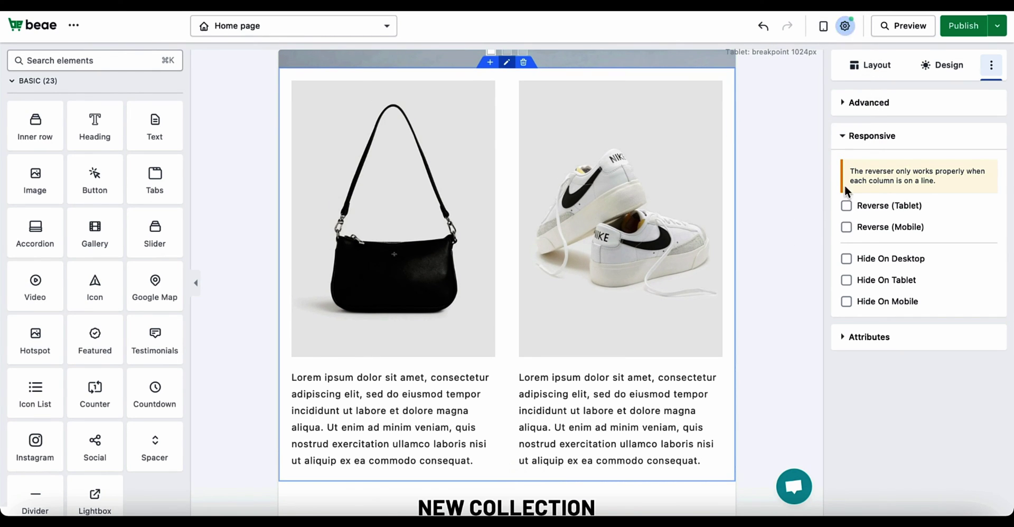
pyautogui.click(824, 26)
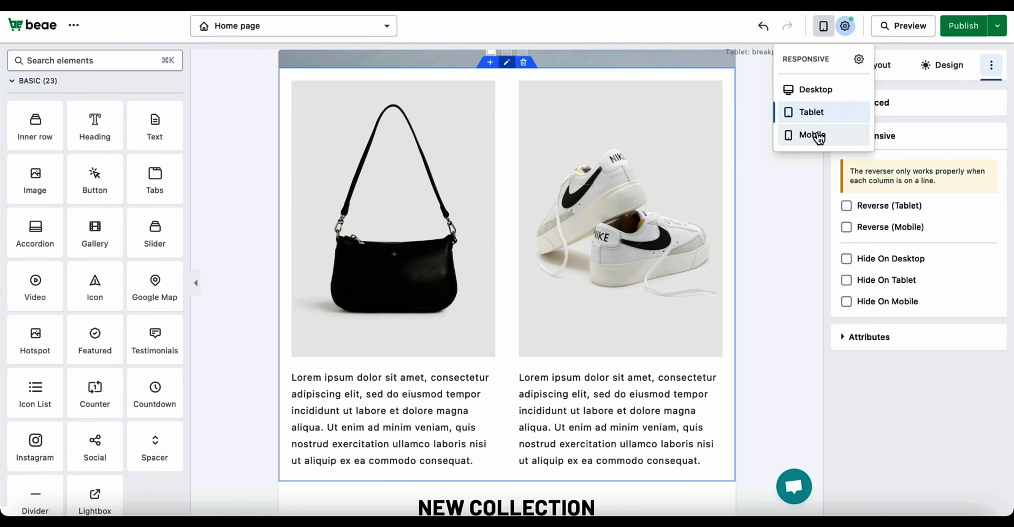
pyautogui.click(818, 135)
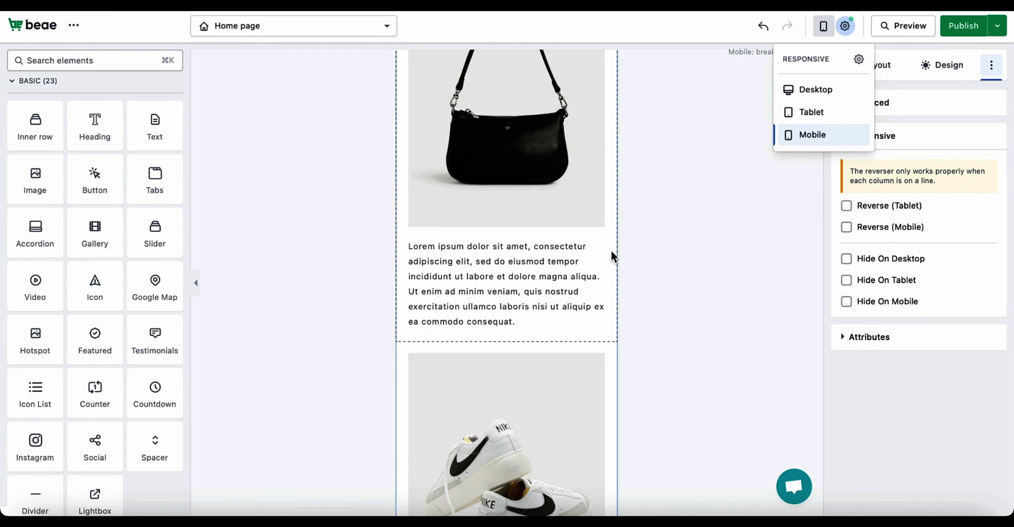
pyautogui.click(726, 259)
pyautogui.scroll(4, 507, 106)
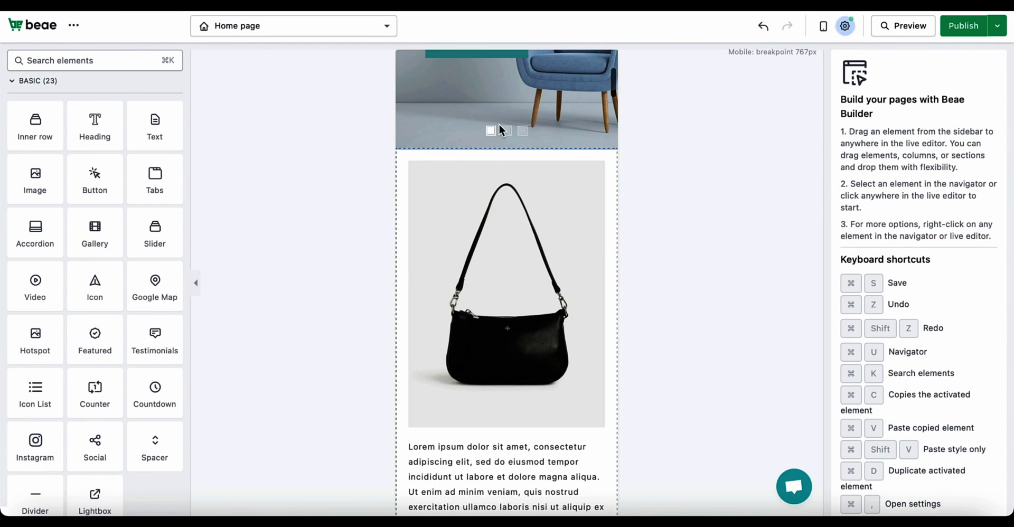
# - Reverse the column order of the two-column bag and sneaker section on mobile
pyautogui.click(506, 141)
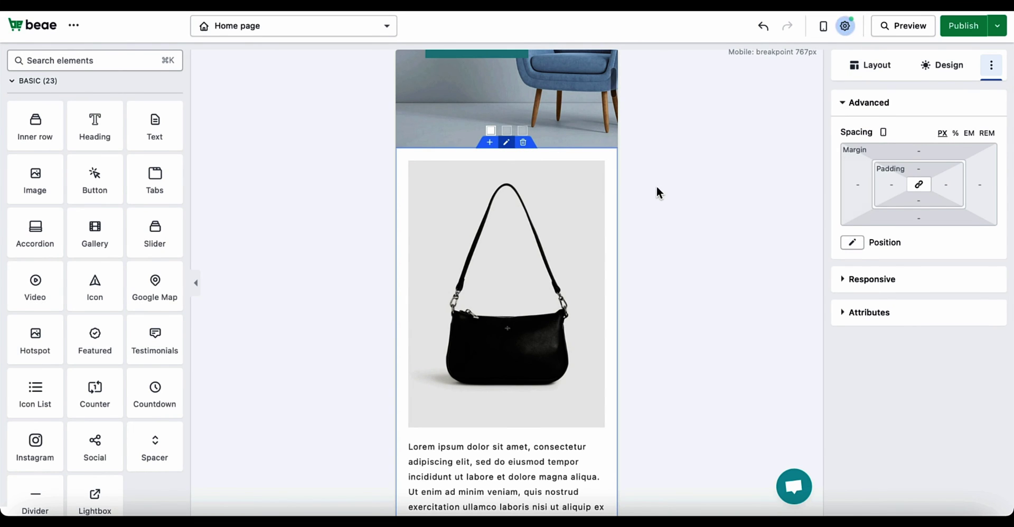
pyautogui.click(499, 214)
pyautogui.scroll(-2, 499, 214)
pyautogui.click(898, 280)
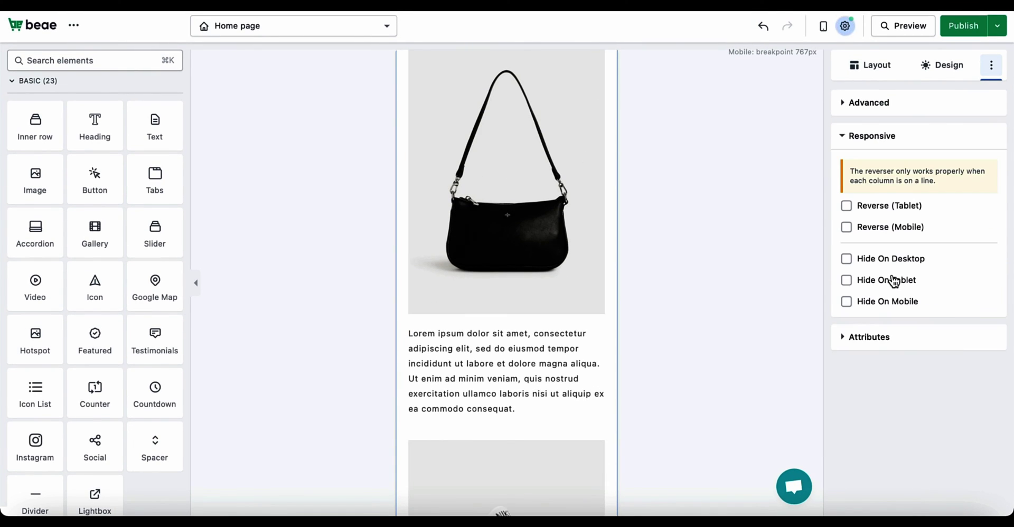
pyautogui.click(846, 228)
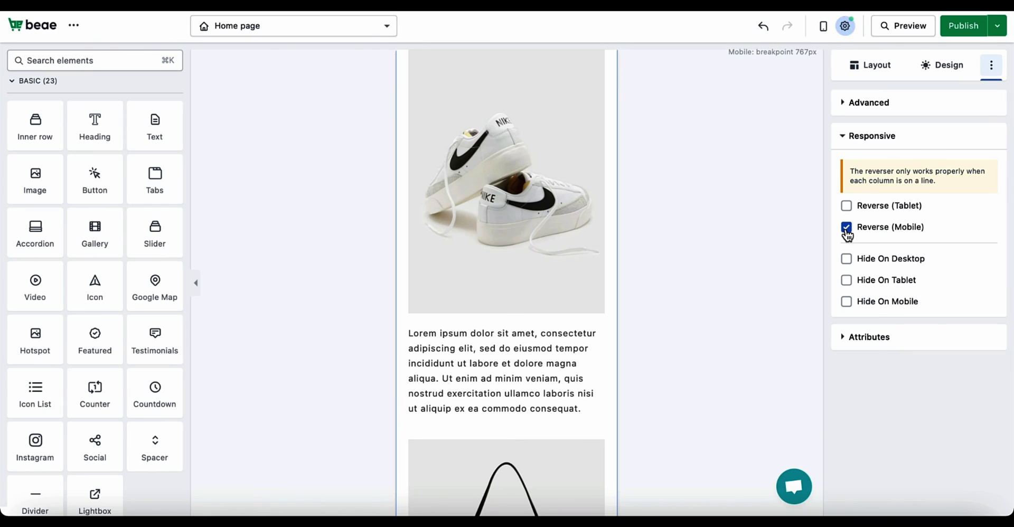
pyautogui.scroll(-1, 534, 294)
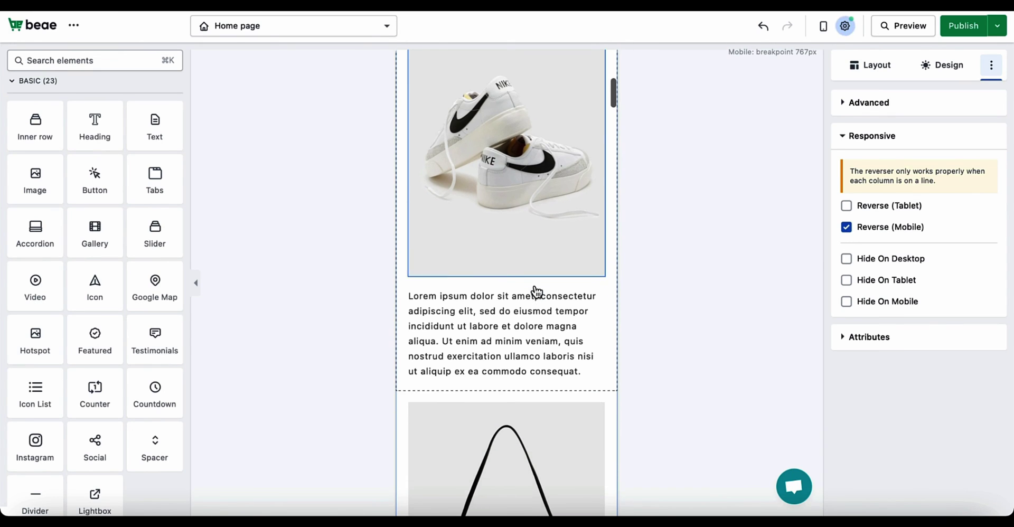
pyautogui.click(846, 228)
pyautogui.click(846, 227)
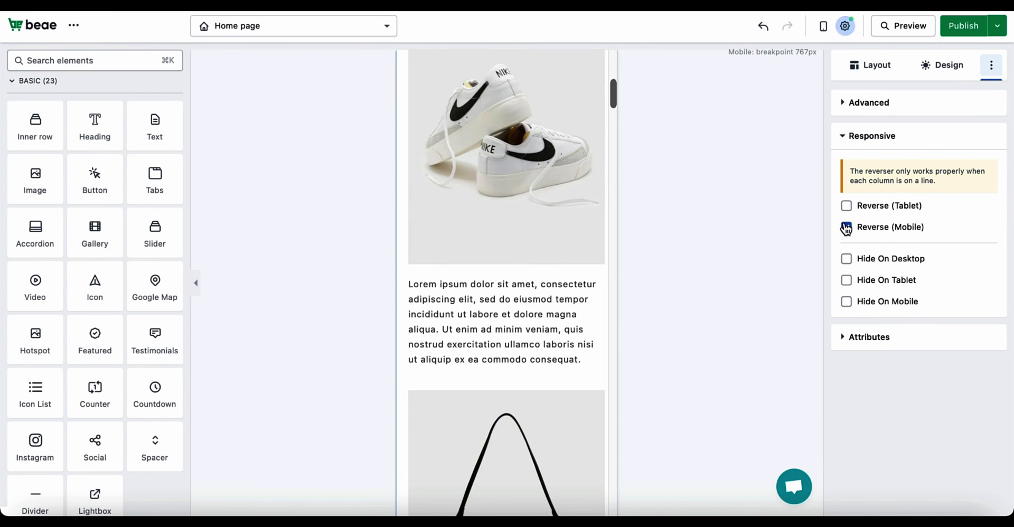
pyautogui.scroll(-3, 541, 281)
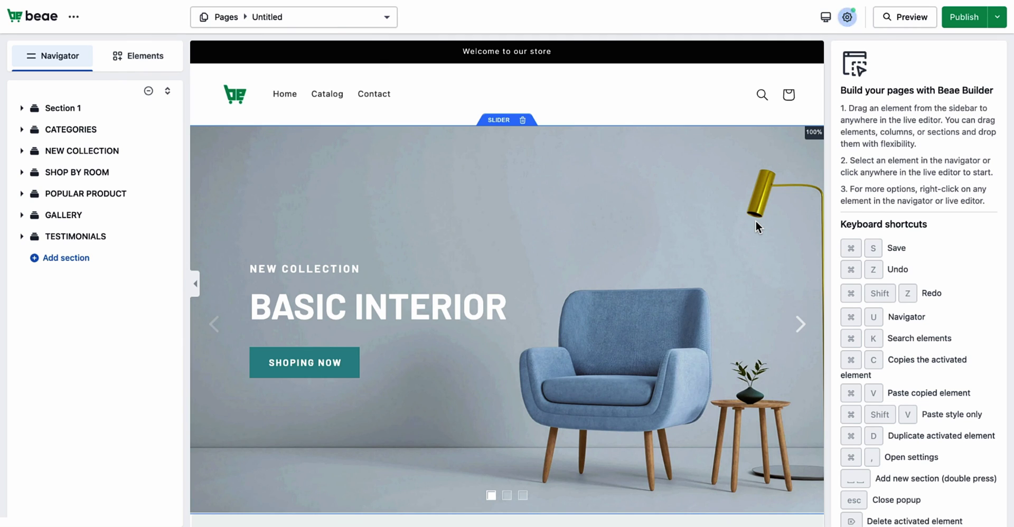
# - Open the breakpoint management settings and inspect the Tablet and Mobile breakpoint widths
pyautogui.click(826, 18)
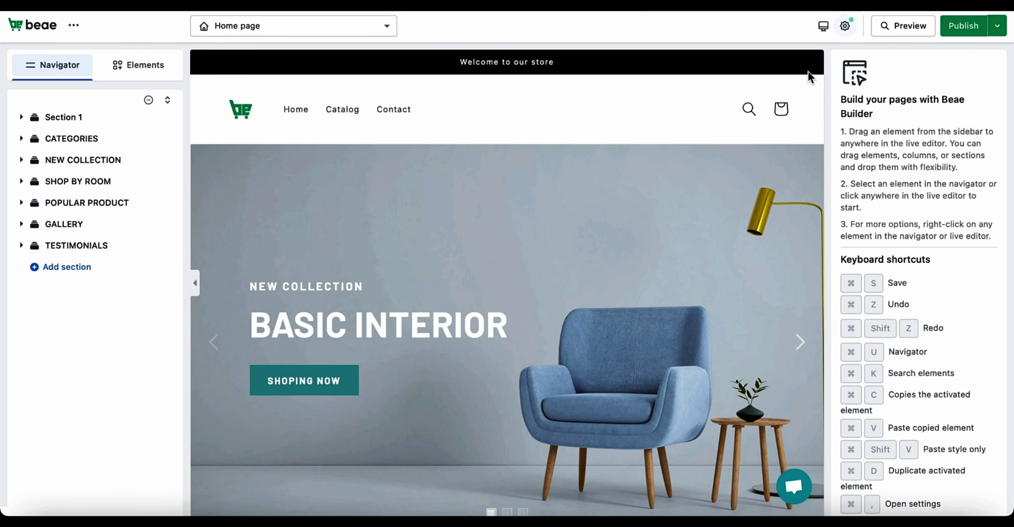
pyautogui.click(825, 20)
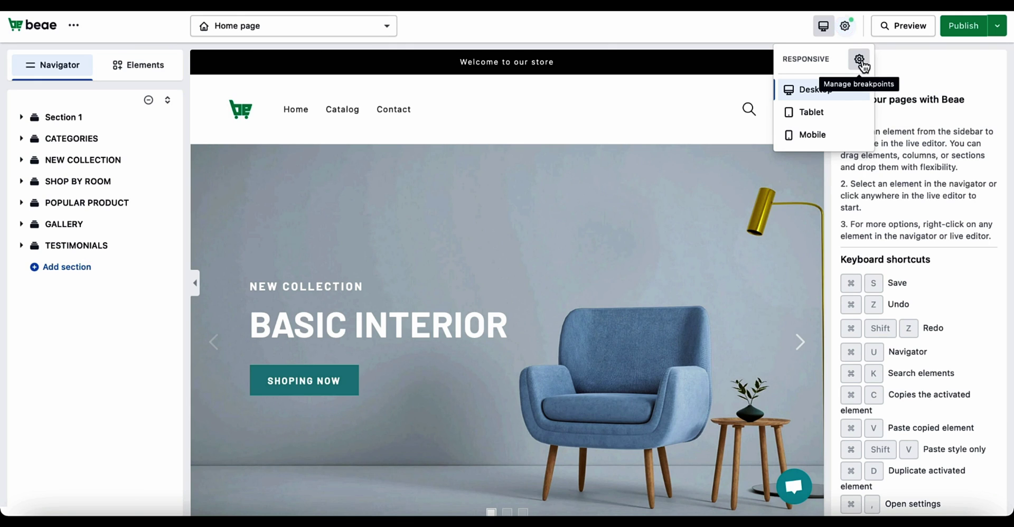
pyautogui.click(859, 60)
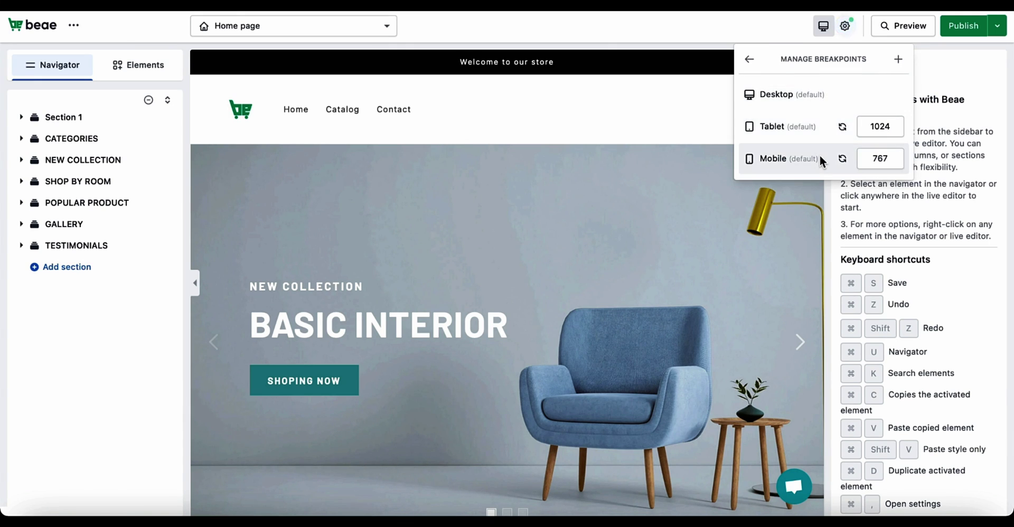
pyautogui.click(872, 127)
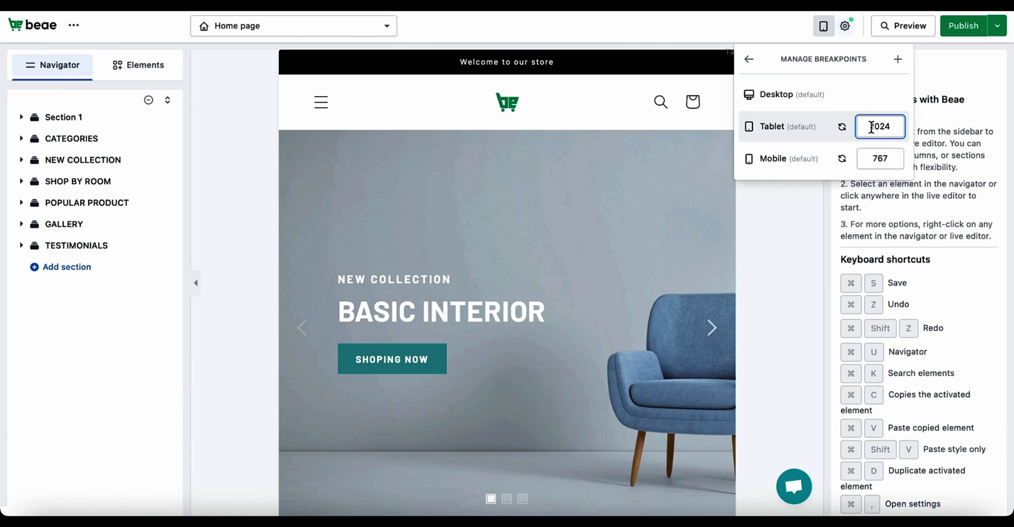
pyautogui.click(893, 164)
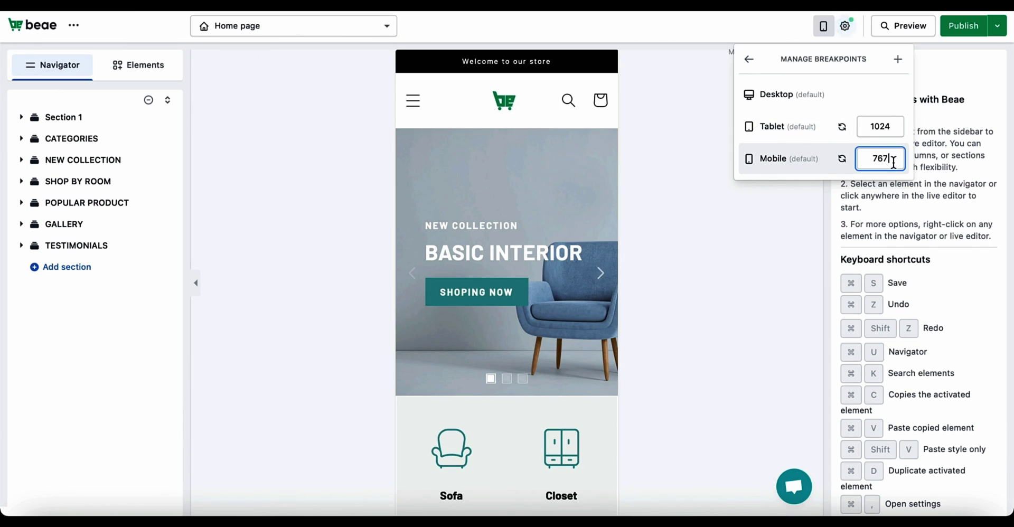
# - Add a custom device breakpoint at 500 px and return to the list of responsive layouts
pyautogui.click(900, 62)
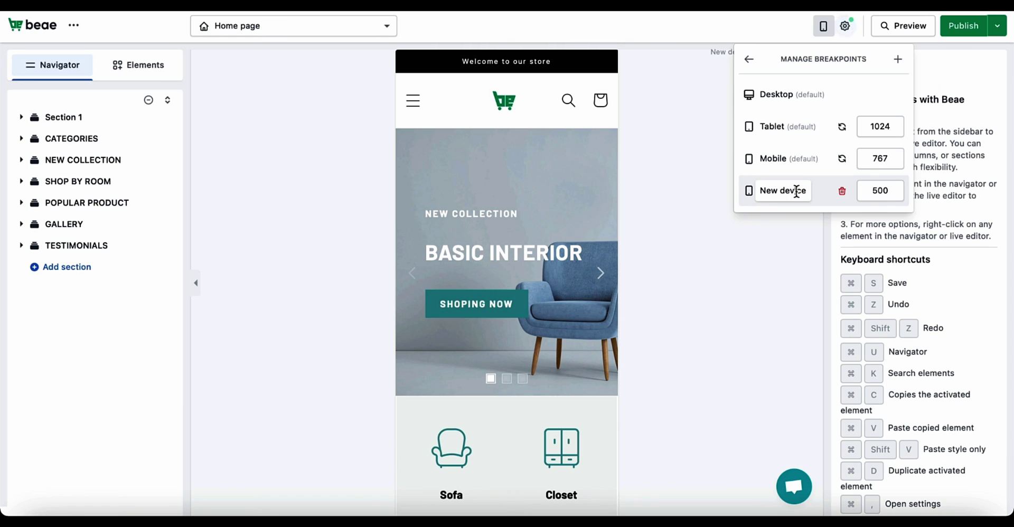
pyautogui.click(892, 192)
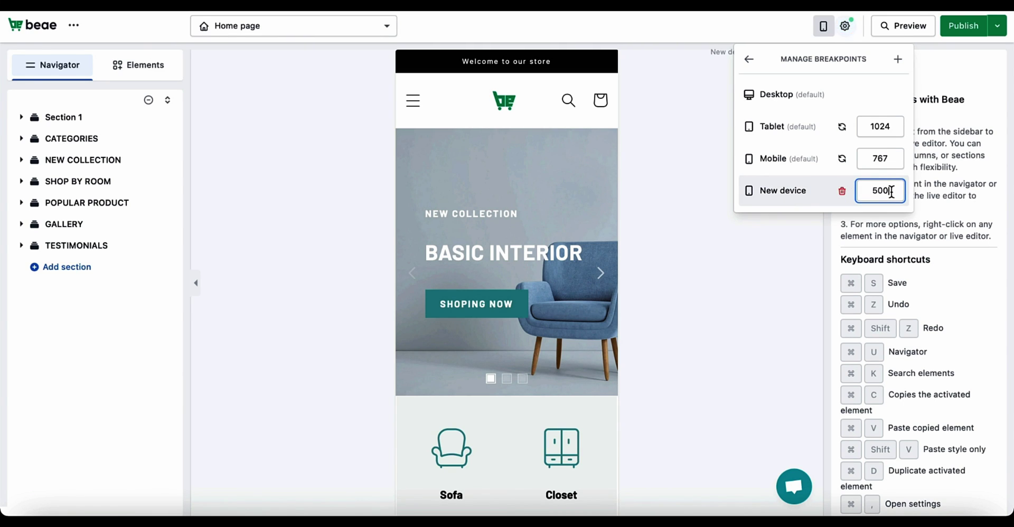
pyautogui.click(750, 59)
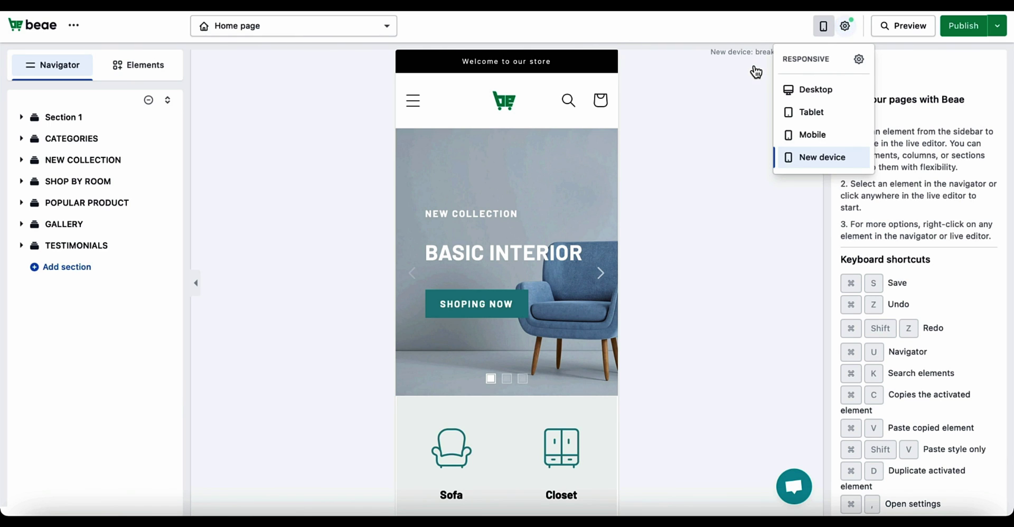
# - View the home page in the Desktop, Tablet and Mobile layouts and in the added custom device's layout
pyautogui.click(820, 91)
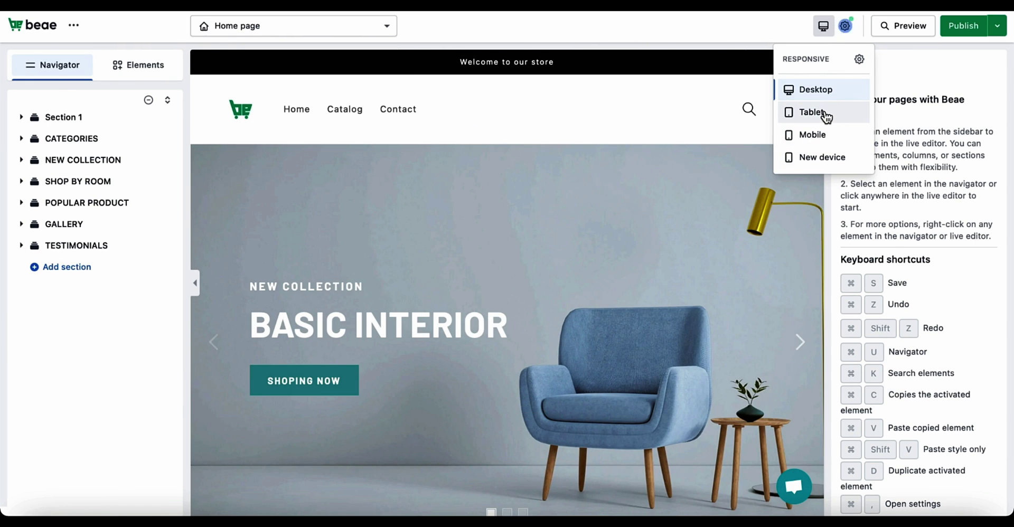
pyautogui.click(825, 113)
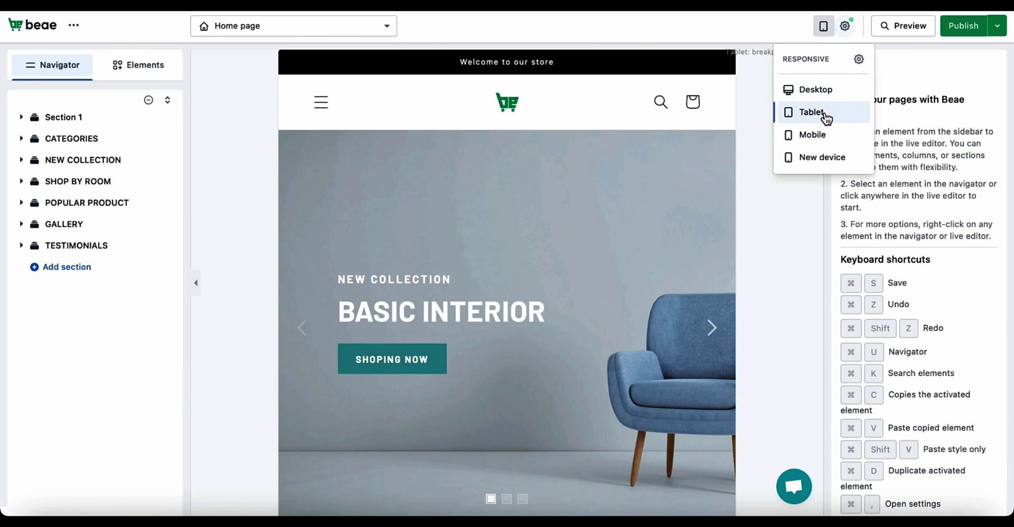
pyautogui.click(827, 145)
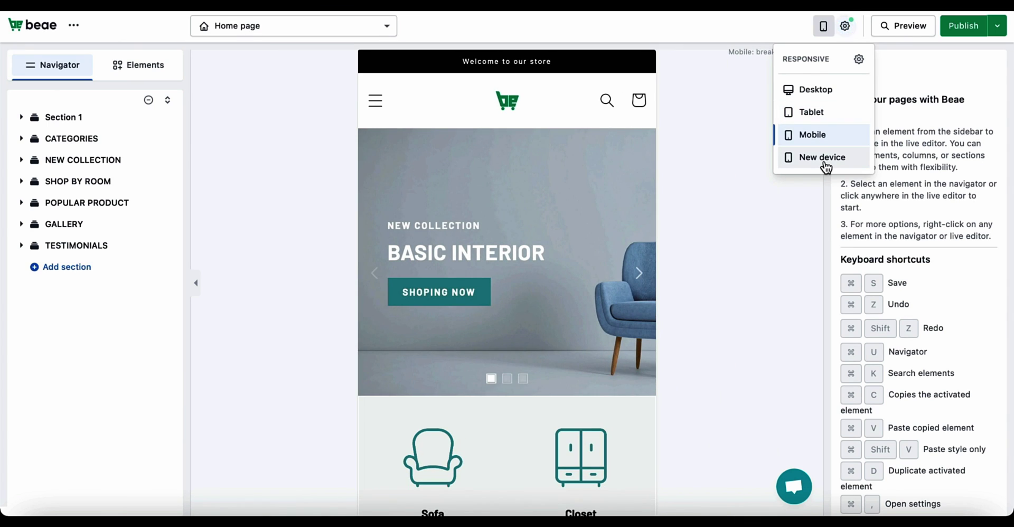
pyautogui.click(826, 165)
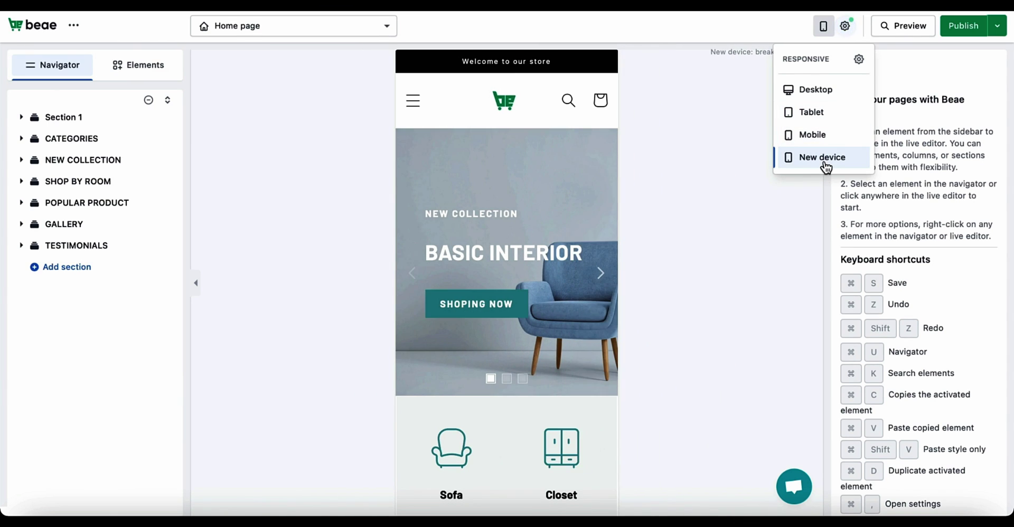
pyautogui.click(807, 212)
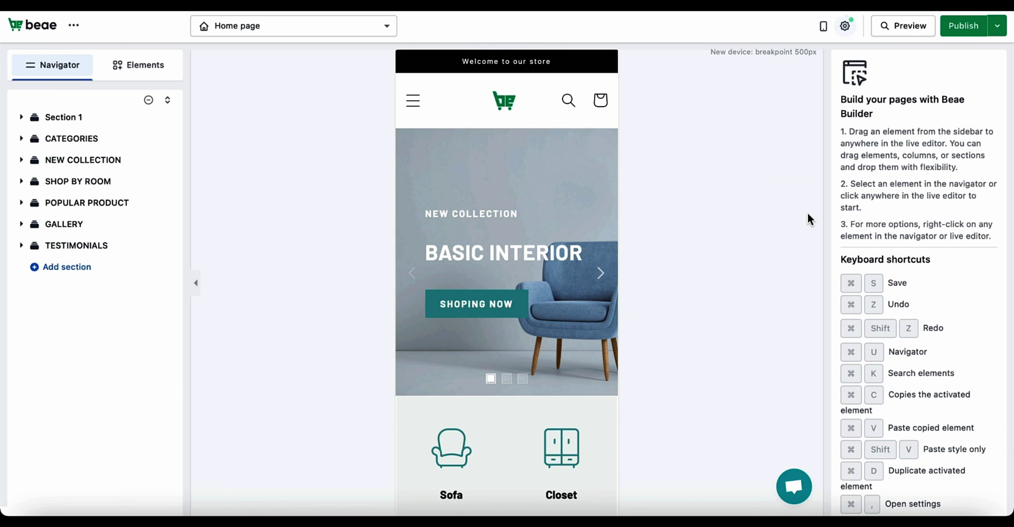